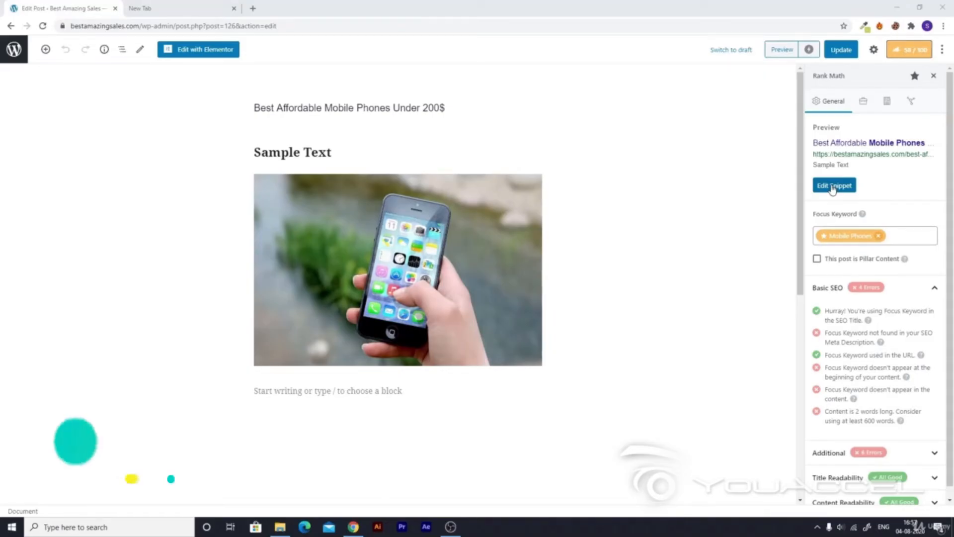
# Open the post's snippet editor, and in the other browser tab search Google for "6 affordbale mobile phones"
pyautogui.click(833, 186)
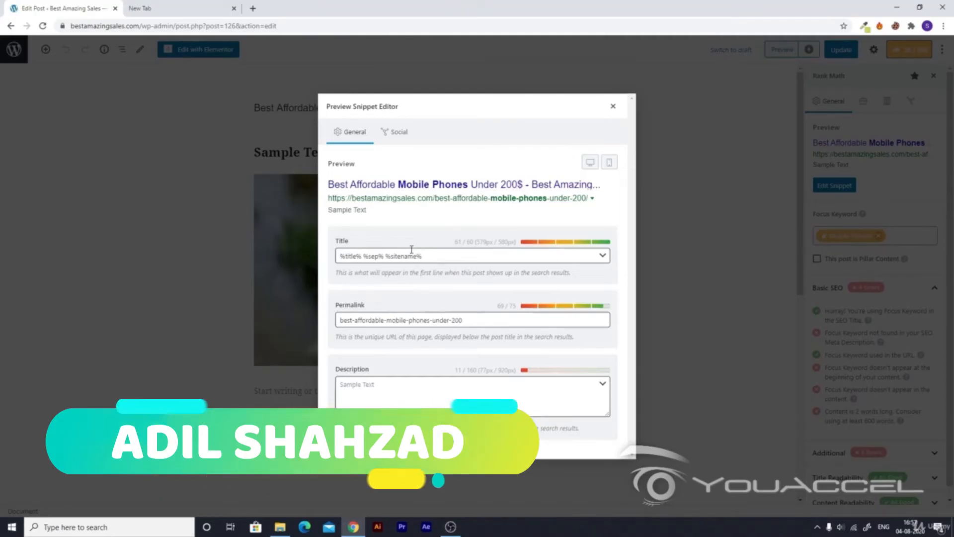
pyautogui.click(164, 7)
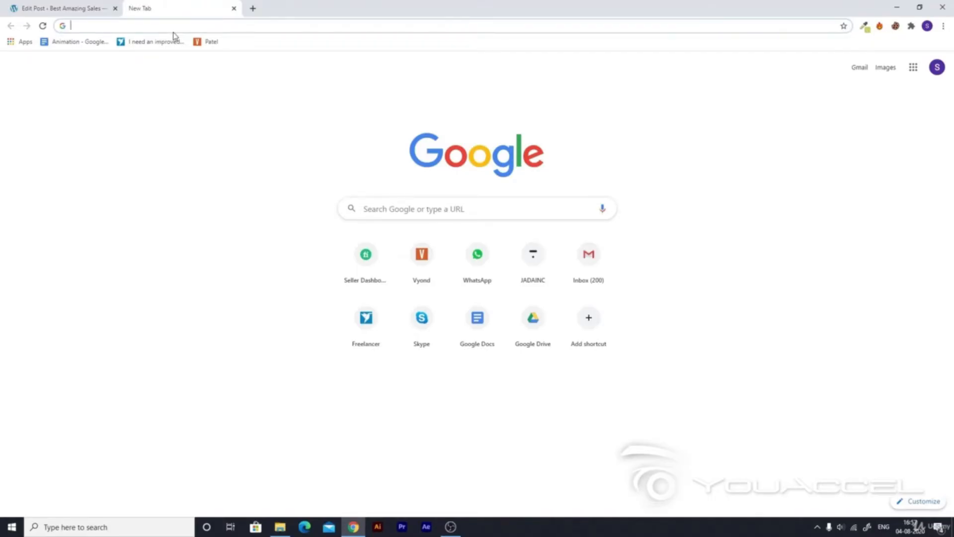
pyautogui.write('6 affordbale mobi')
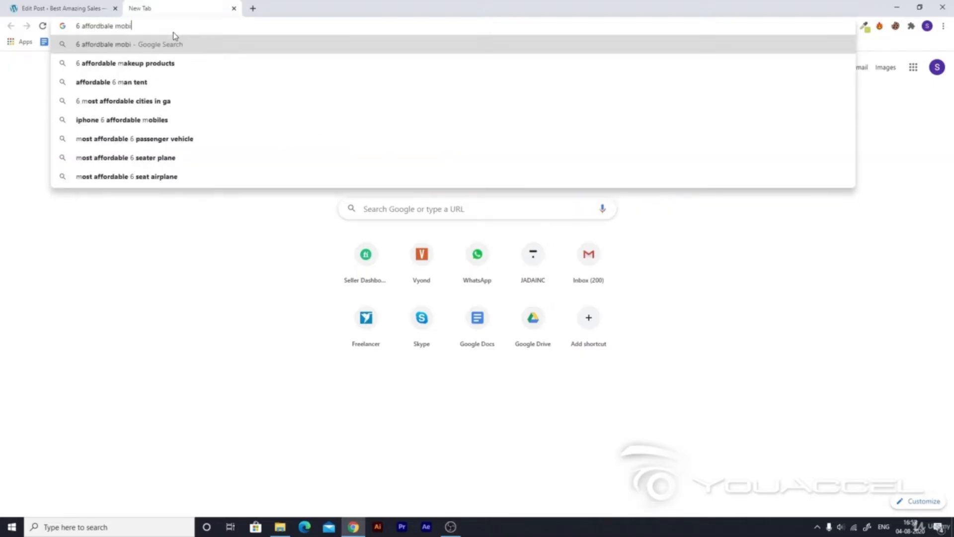
pyautogui.write('le phones')
pyautogui.press('Return')
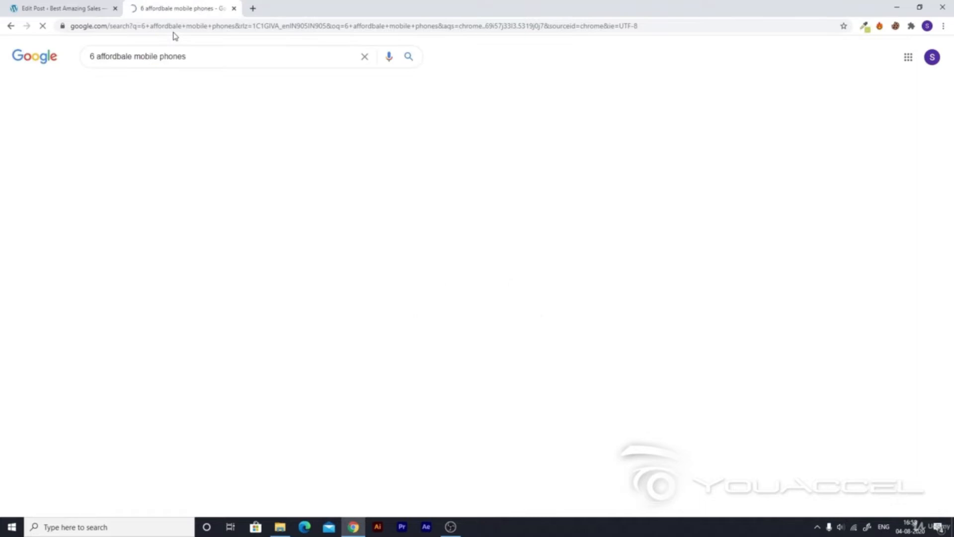
# Examine the description text under the Digit.in budget smartphones search result
pyautogui.scroll(-9, 196, 378)
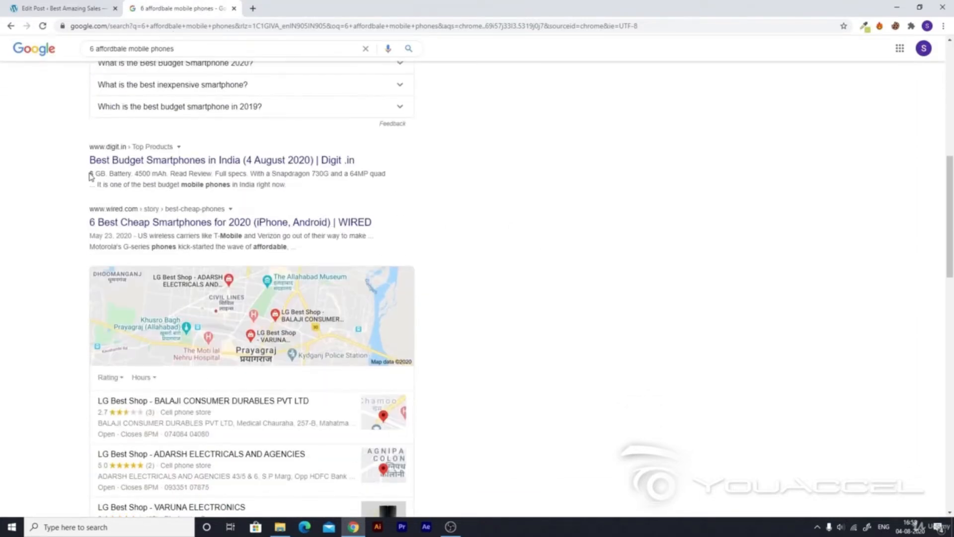
pyautogui.moveTo(90, 174); pyautogui.dragTo(301, 189)
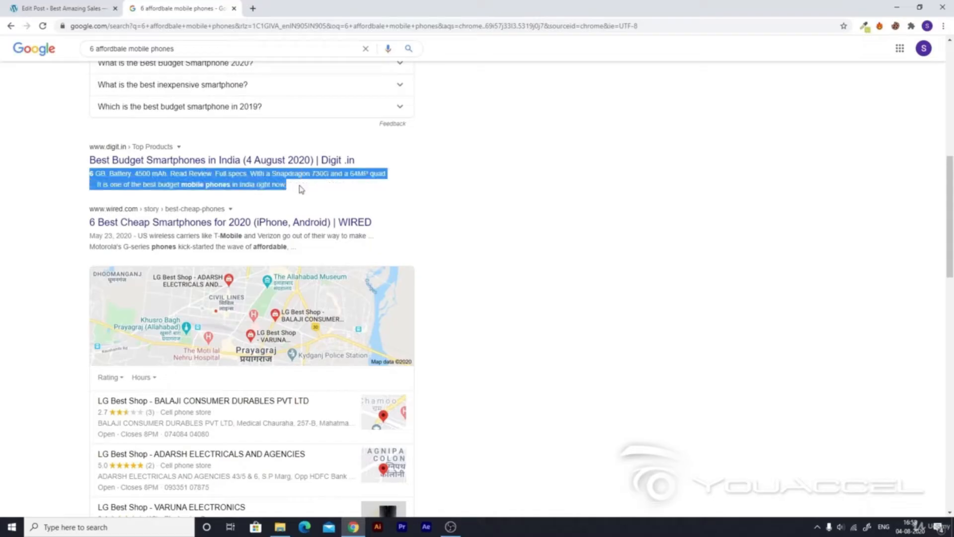
pyautogui.click(301, 189)
pyautogui.moveTo(296, 190); pyautogui.dragTo(90, 174)
pyautogui.click(89, 175)
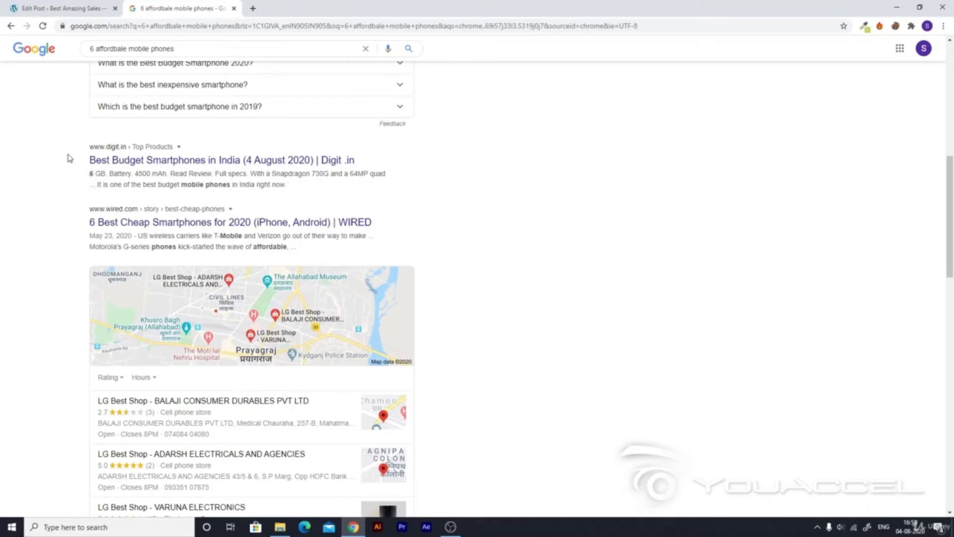
# Write the post's snippet description as "The best and amazing budget smartphones in 2020 under 200$" and close the snippet editor
pyautogui.click(57, 6)
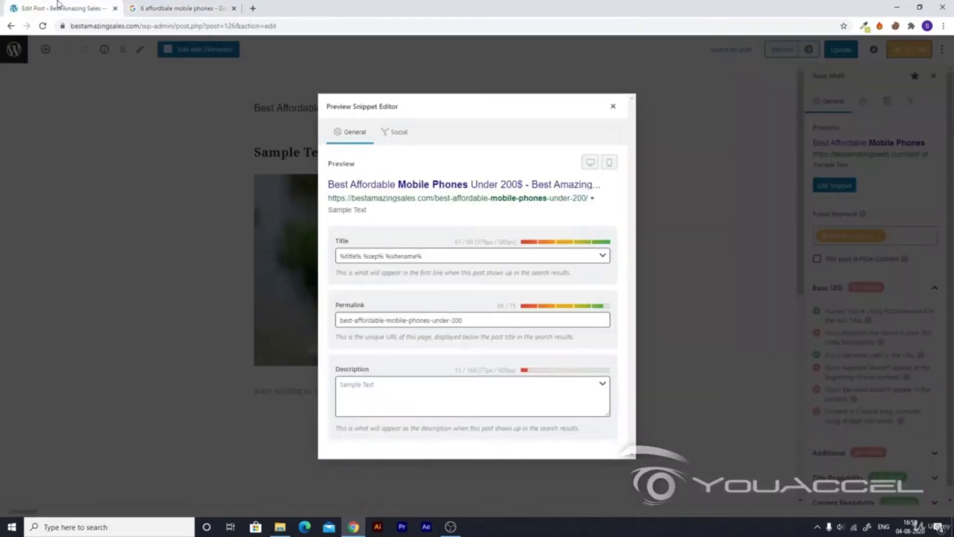
pyautogui.click(455, 389)
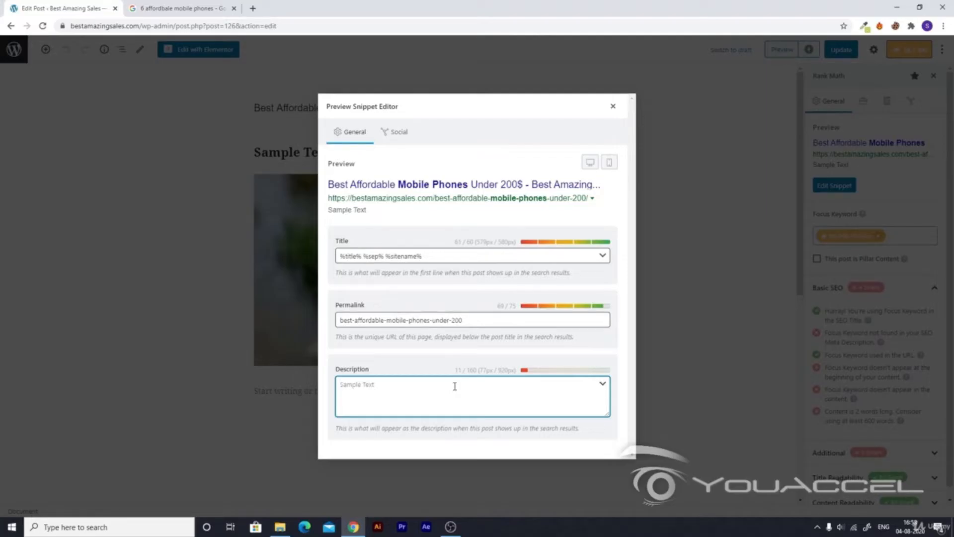
pyautogui.write('The best am')
pyautogui.press('BackSpace')
pyautogui.write('bnd amazon')
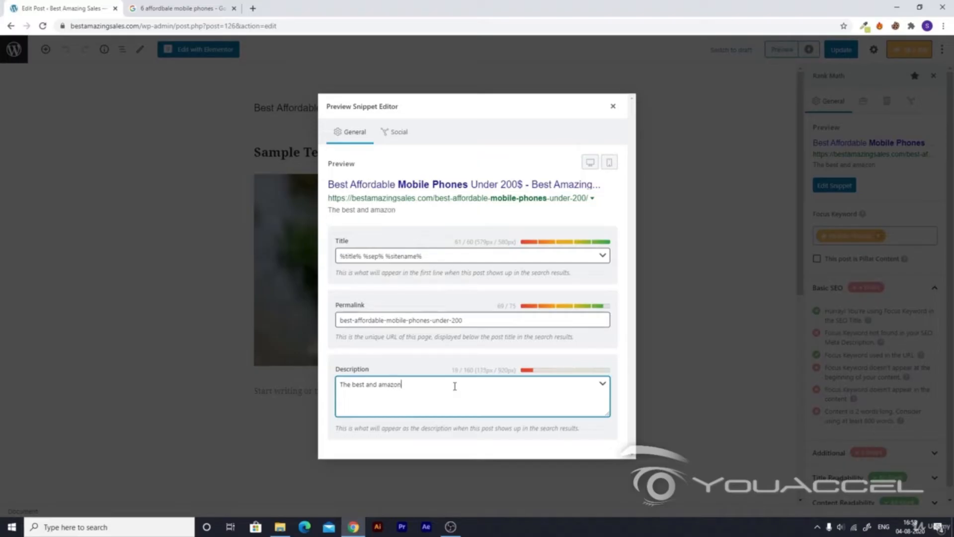
pyautogui.press('BackSpace')
pyautogui.write('ing budget smartphones in 2020')
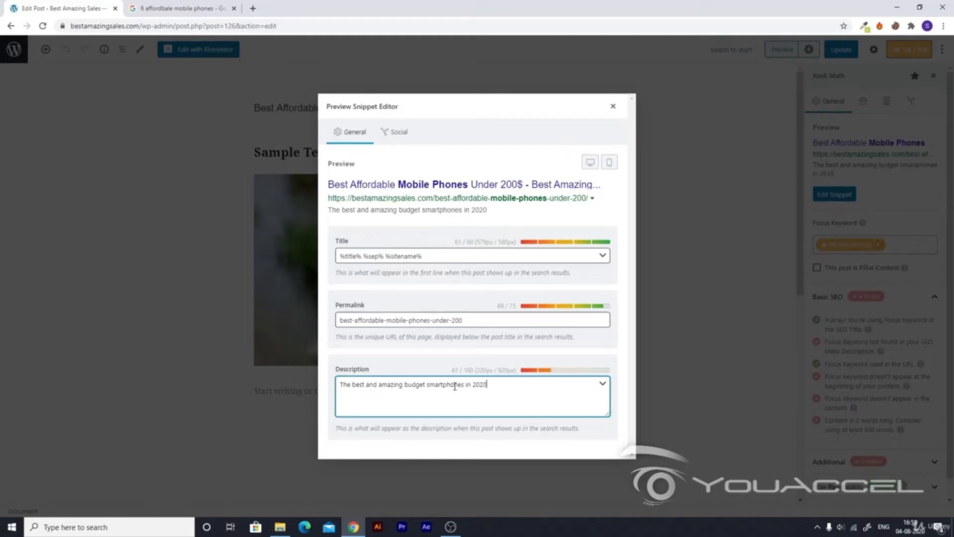
pyautogui.write(' under 200$')
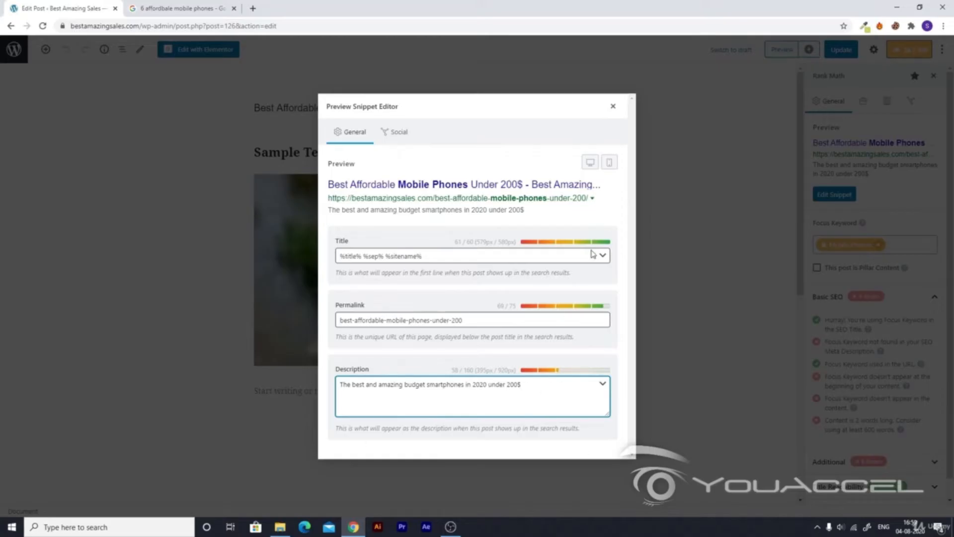
pyautogui.click(613, 106)
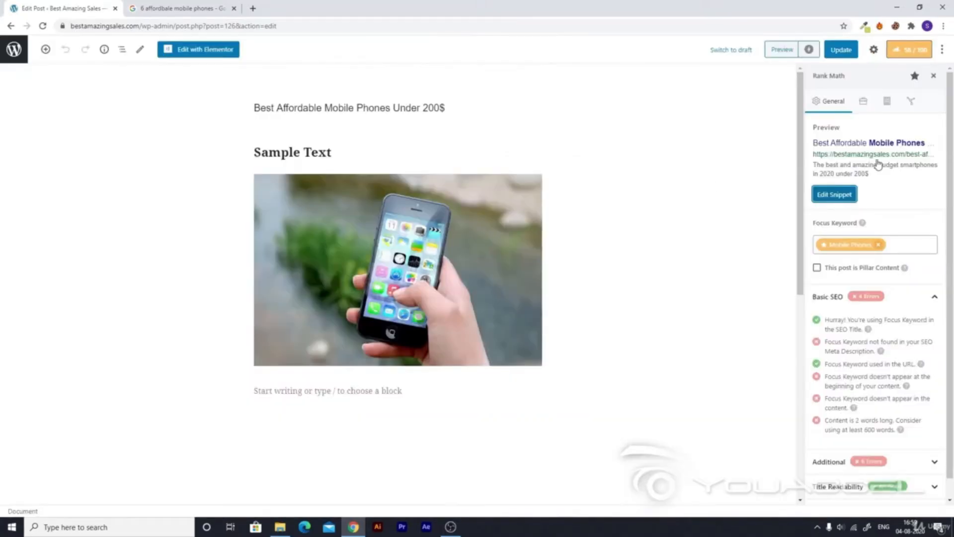
# Check the new description in the snippet preview, update the post and open its page preview
pyautogui.moveTo(813, 166); pyautogui.dragTo(880, 176)
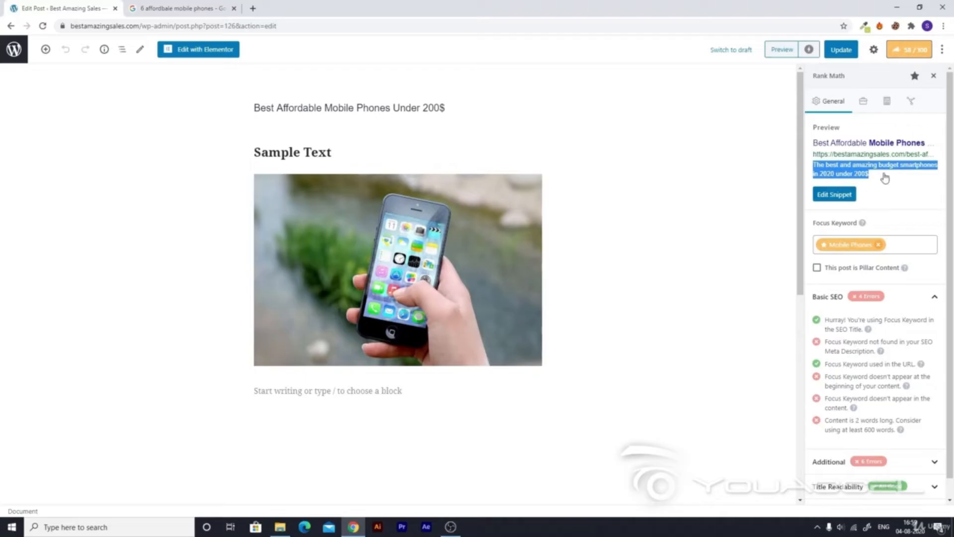
pyautogui.click(840, 50)
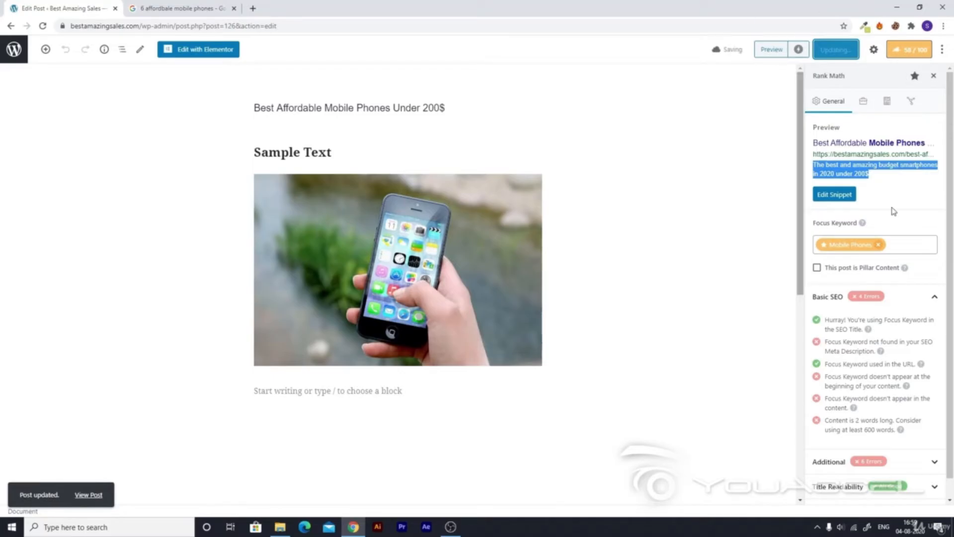
pyautogui.click(771, 50)
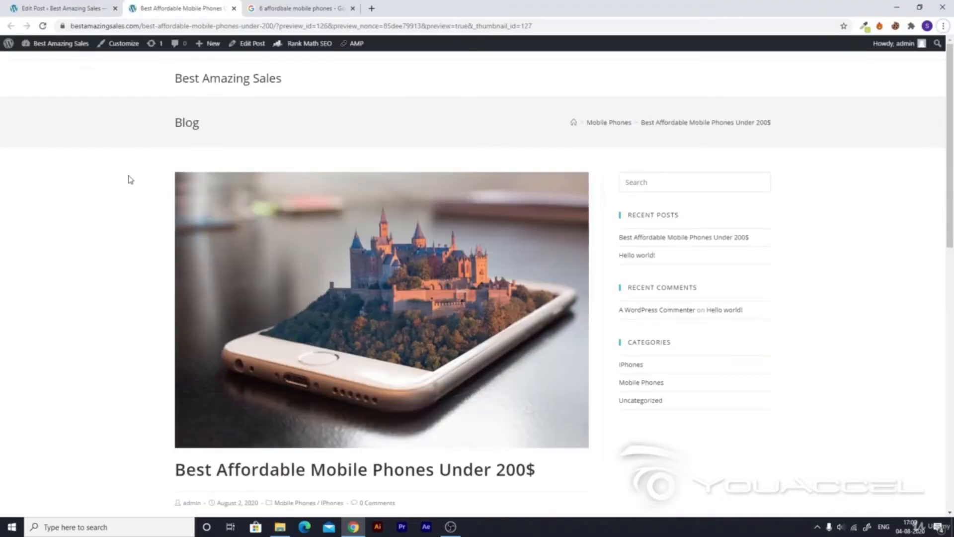
# Look through the previewed post, checking its featured image, title, sample text and content image
pyautogui.scroll(-6, 137, 178)
pyautogui.scroll(6, 137, 178)
pyautogui.scroll(-4, 261, 274)
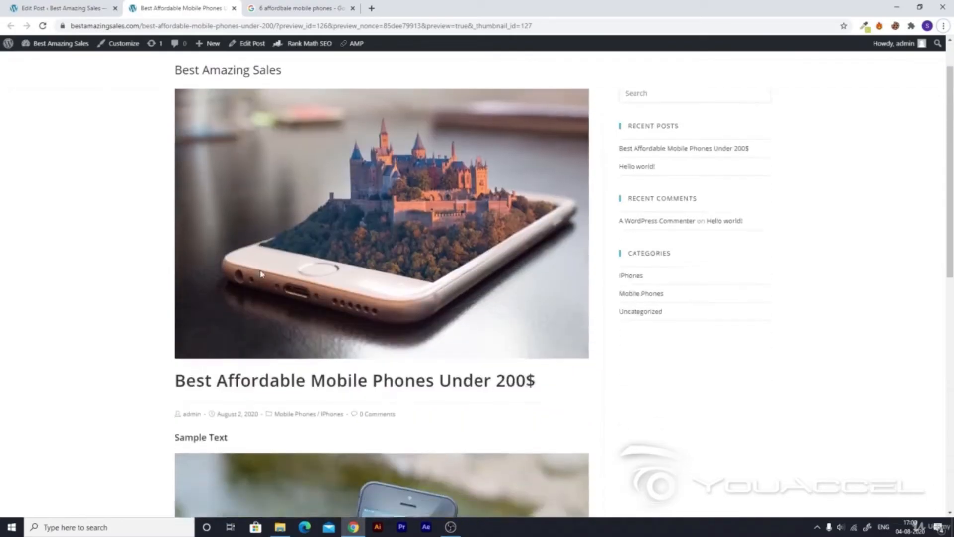
pyautogui.moveTo(169, 287); pyautogui.dragTo(619, 272)
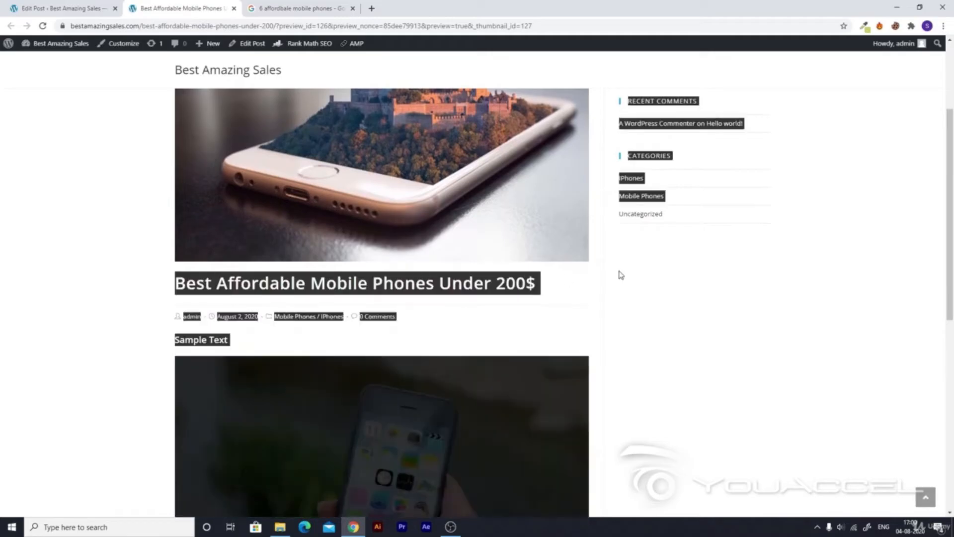
pyautogui.click(373, 300)
pyautogui.scroll(-2, 224, 265)
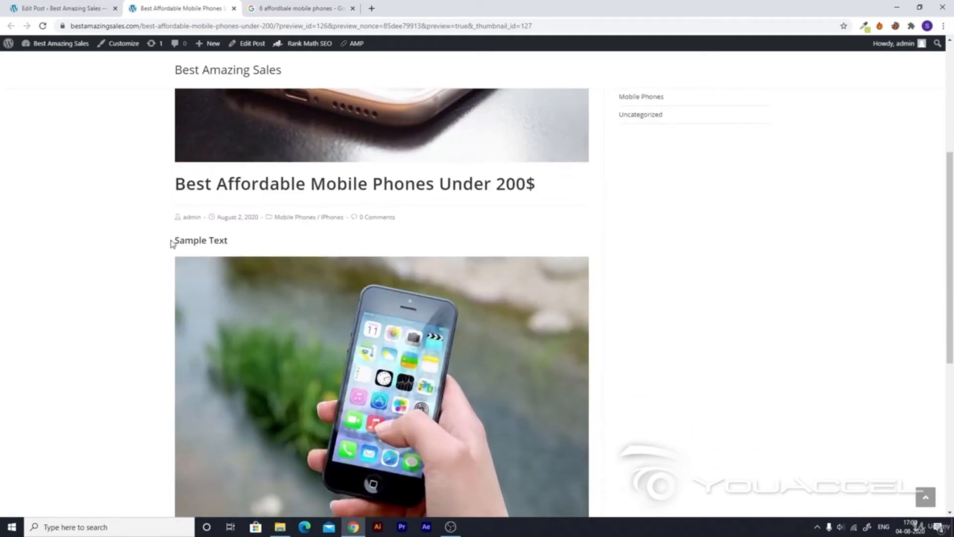
pyautogui.moveTo(172, 243); pyautogui.dragTo(240, 243)
pyautogui.click(240, 243)
pyautogui.scroll(-1, 241, 243)
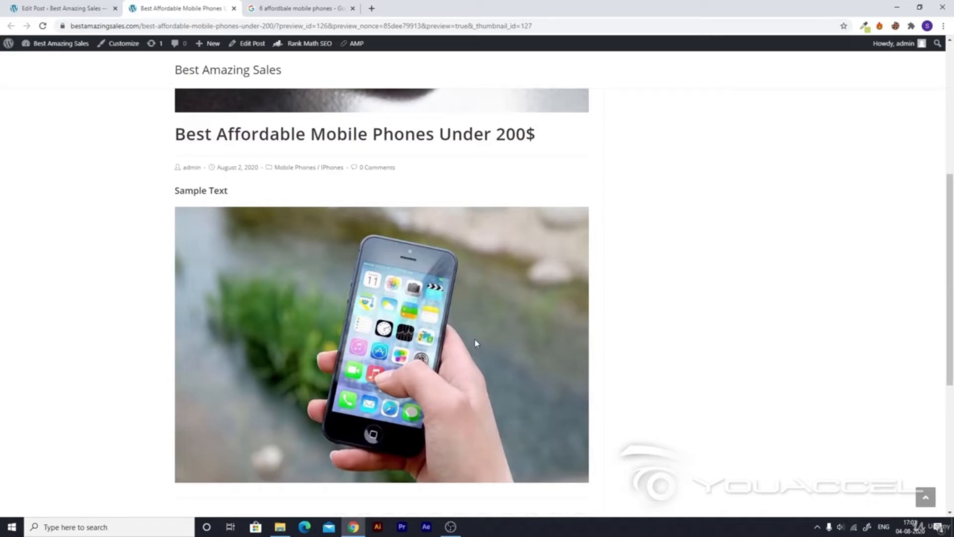
# Examine the breadcrumb trail showing the post's category and title on the preview page
pyautogui.scroll(7, 476, 342)
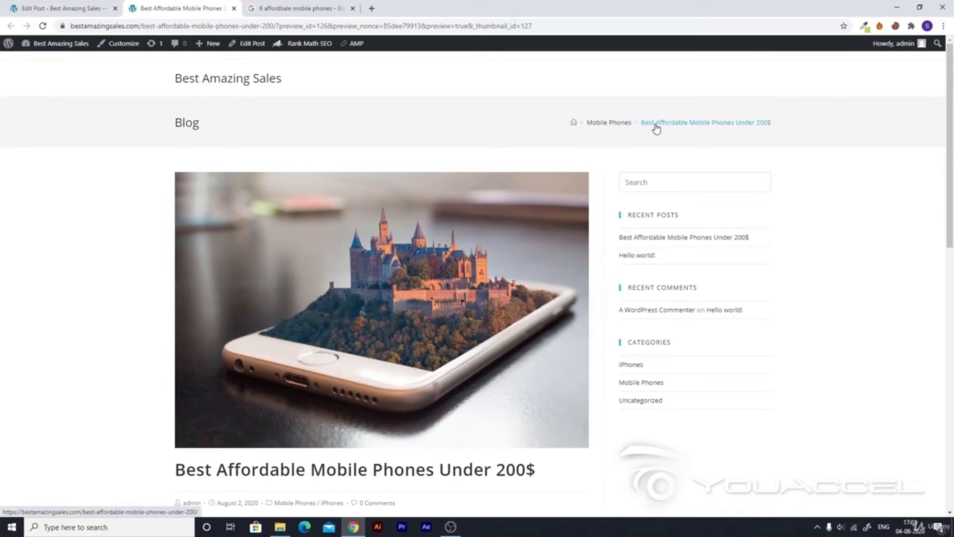
pyautogui.moveTo(579, 122); pyautogui.dragTo(754, 122)
pyautogui.click(755, 121)
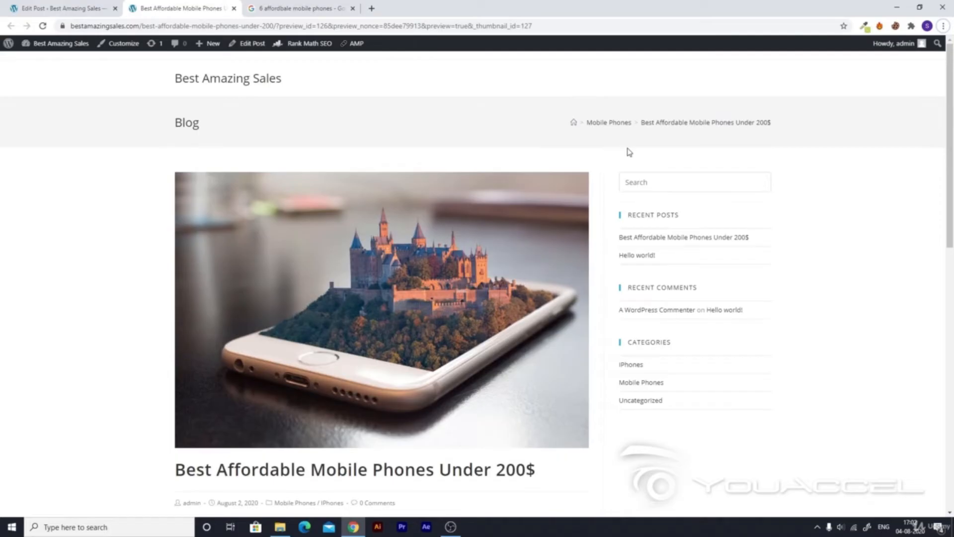
# Open the WordPress dashboard at bestamazingsales.com/wp-admin in a new browser tab
pyautogui.hotkey('ctrl', 't')
pyautogui.click(390, 7)
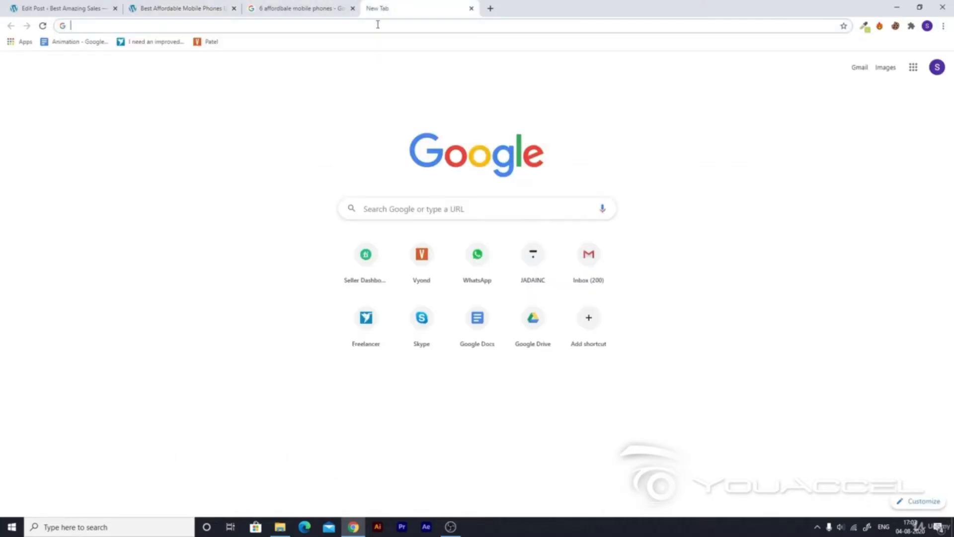
pyautogui.write('bestamazingsales.com/wp-admin')
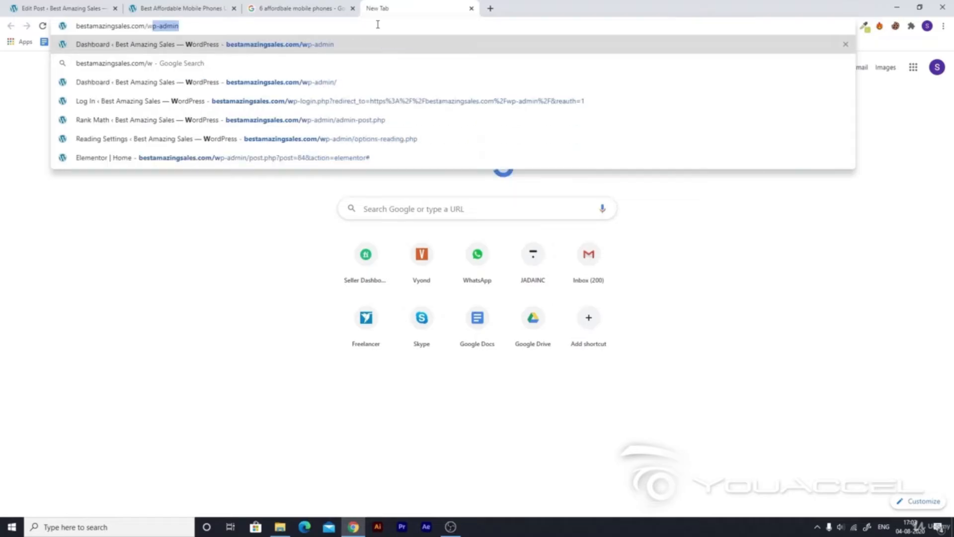
pyautogui.press('Return')
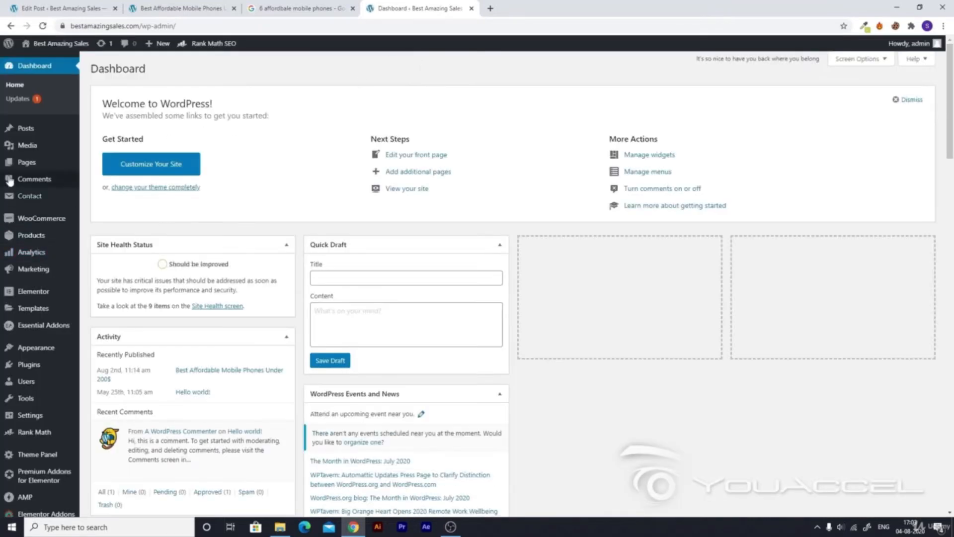
# Open the Home page from the list of all pages for editing with Elementor
pyautogui.moveTo(49, 163)
pyautogui.click(116, 166)
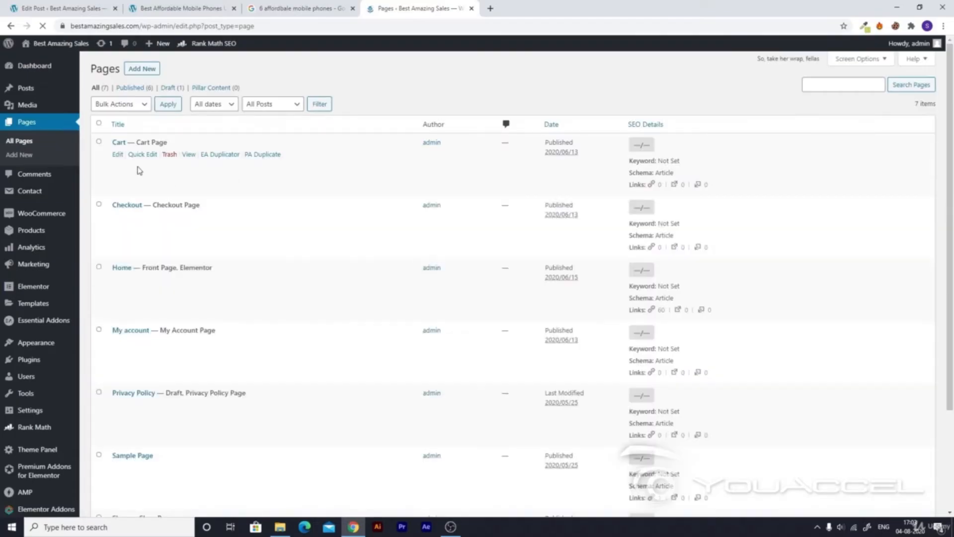
pyautogui.scroll(-2, 117, 229)
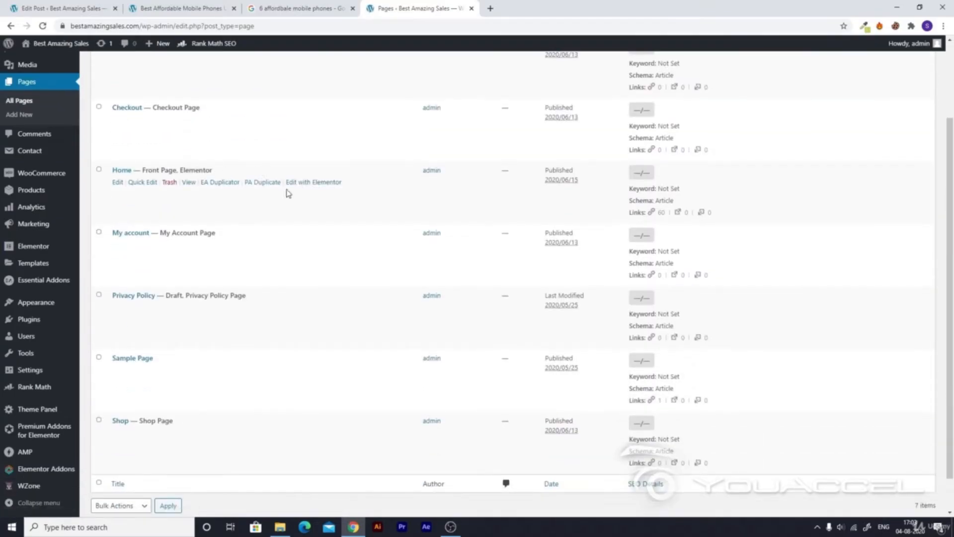
pyautogui.click(296, 188)
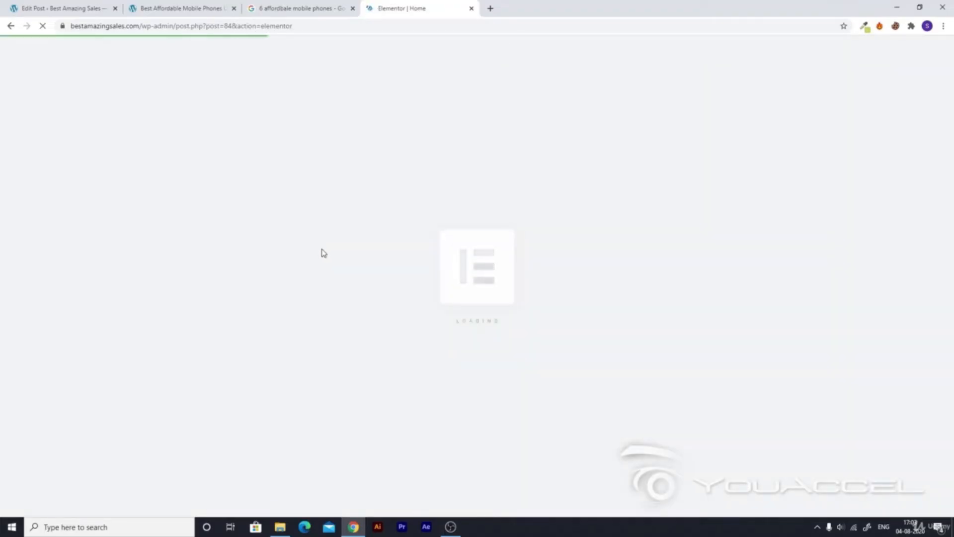
# Find the Posts Grid widget by searching for "posts" and place it below the "Our Blog" heading
pyautogui.scroll(-10, 373, 356)
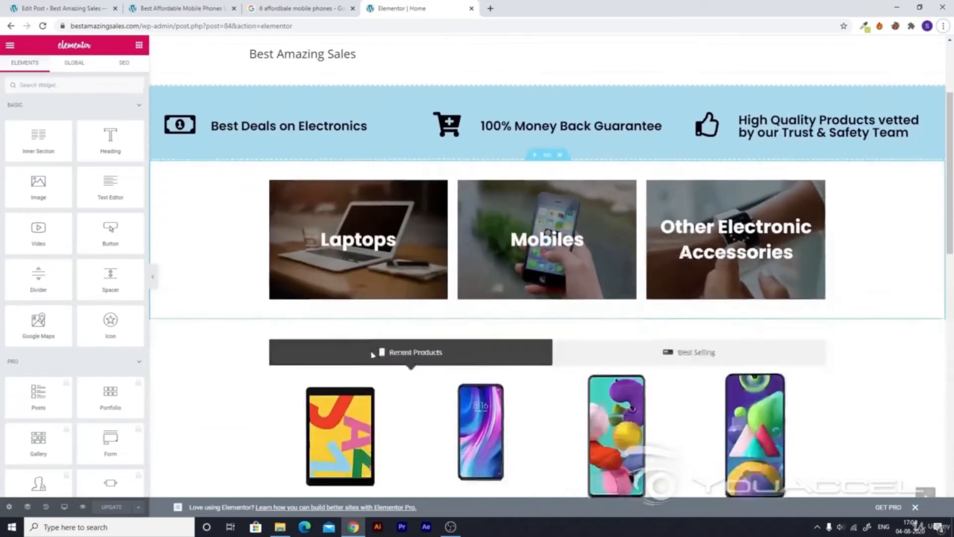
pyautogui.scroll(-6, 373, 356)
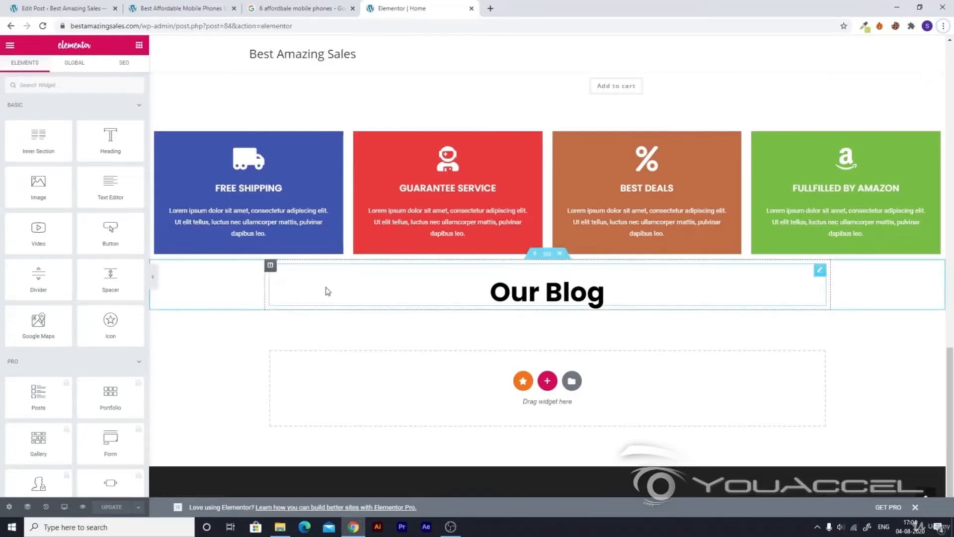
pyautogui.click(64, 85)
pyautogui.write('posts')
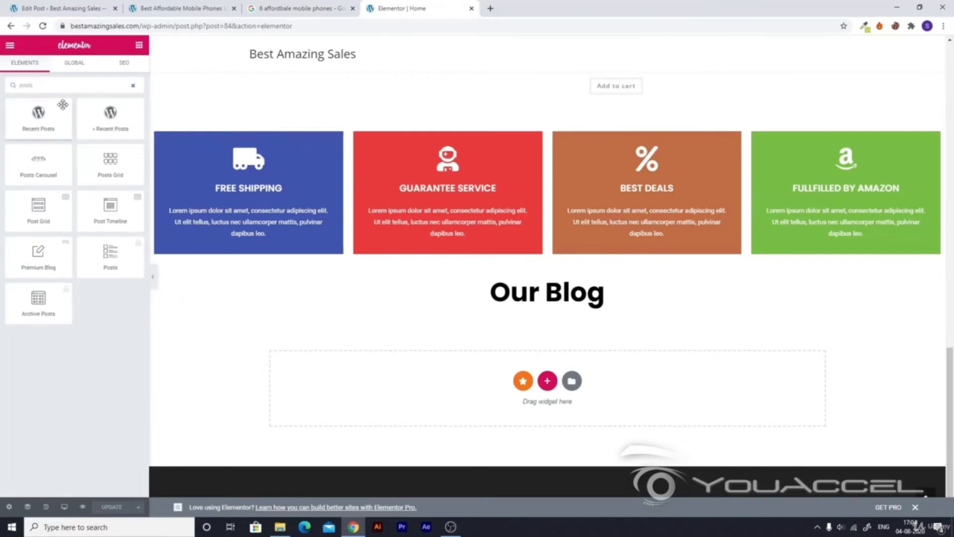
pyautogui.moveTo(97, 152); pyautogui.dragTo(455, 307)
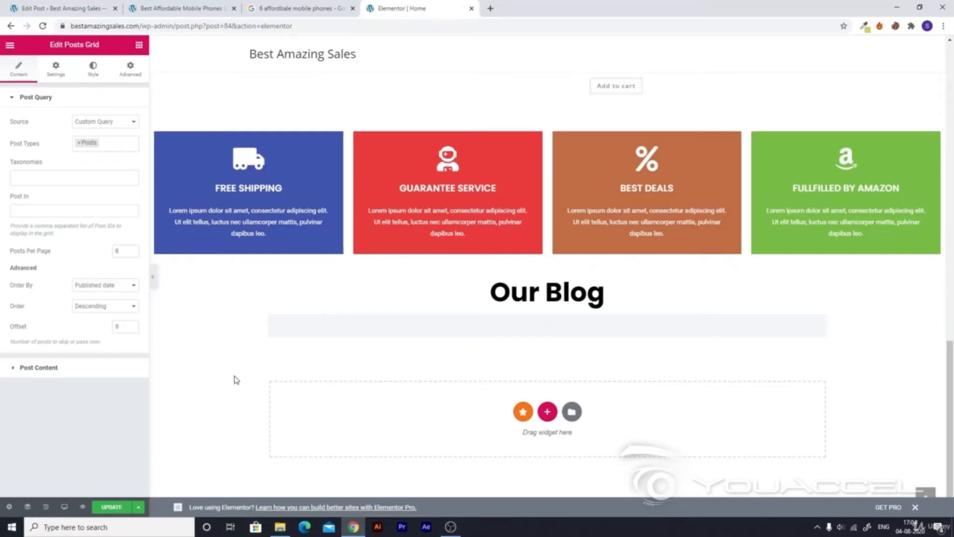
# Remove the "My Posts" heading text from the posts grid below "Our Blog"
pyautogui.scroll(-1, 236, 380)
pyautogui.scroll(-3, 447, 393)
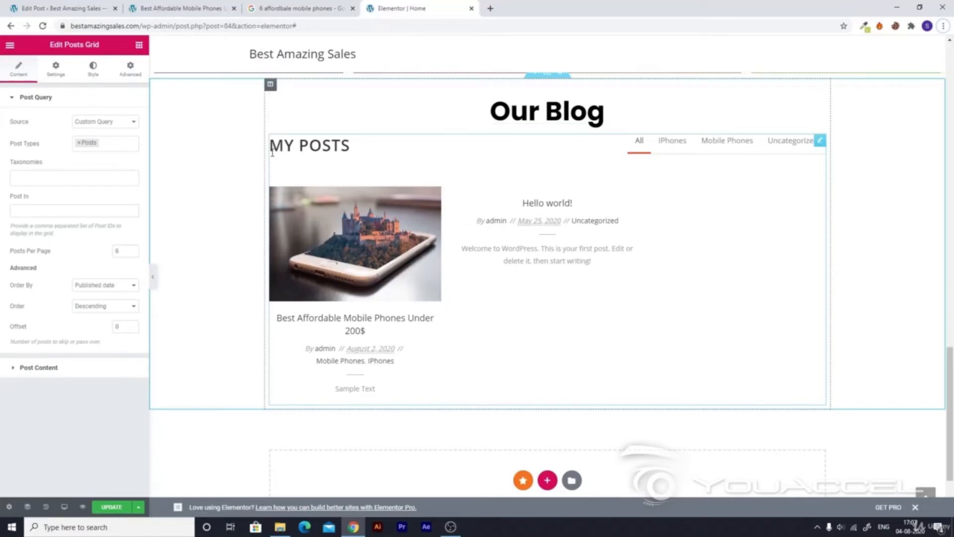
pyautogui.moveTo(272, 152); pyautogui.dragTo(432, 331)
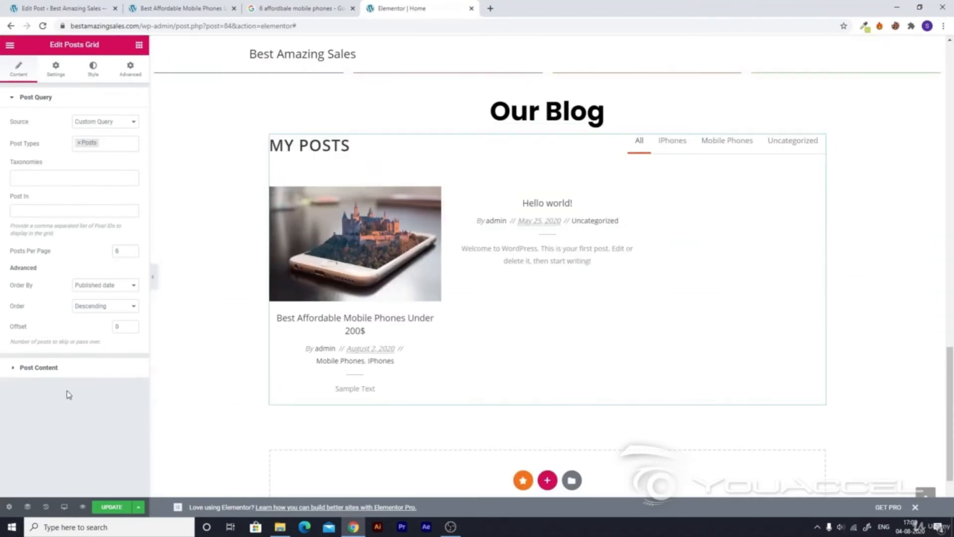
pyautogui.click(16, 374)
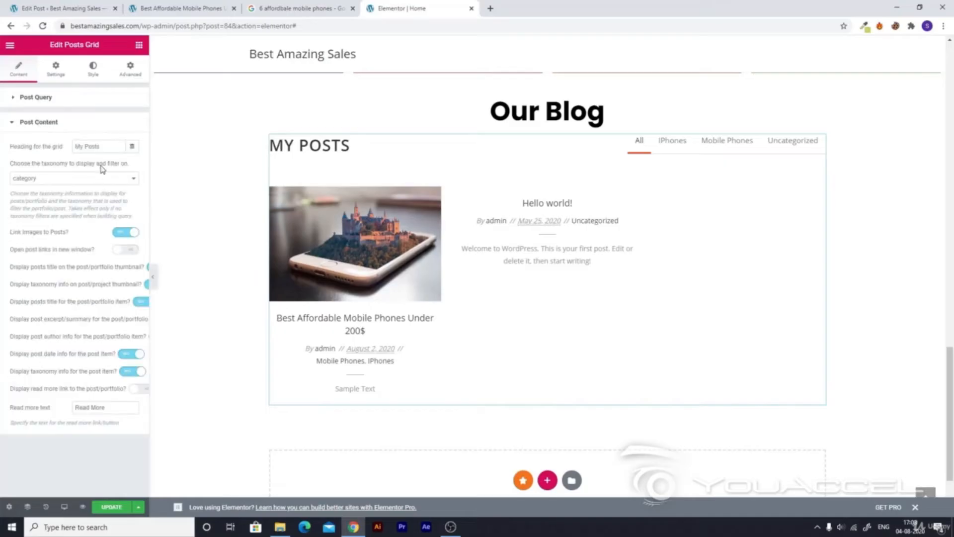
pyautogui.moveTo(109, 146); pyautogui.dragTo(53, 153)
pyautogui.press('BackSpace')
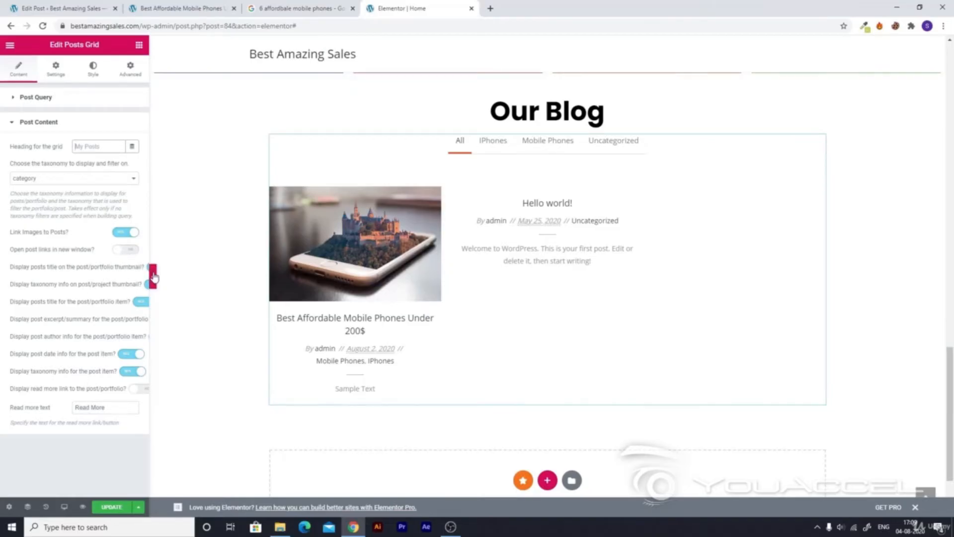
# Turn off the thumbnail taxonomy info and the excerpt, author, date and taxonomy info for the grid's post items
pyautogui.moveTo(149, 246); pyautogui.dragTo(206, 257)
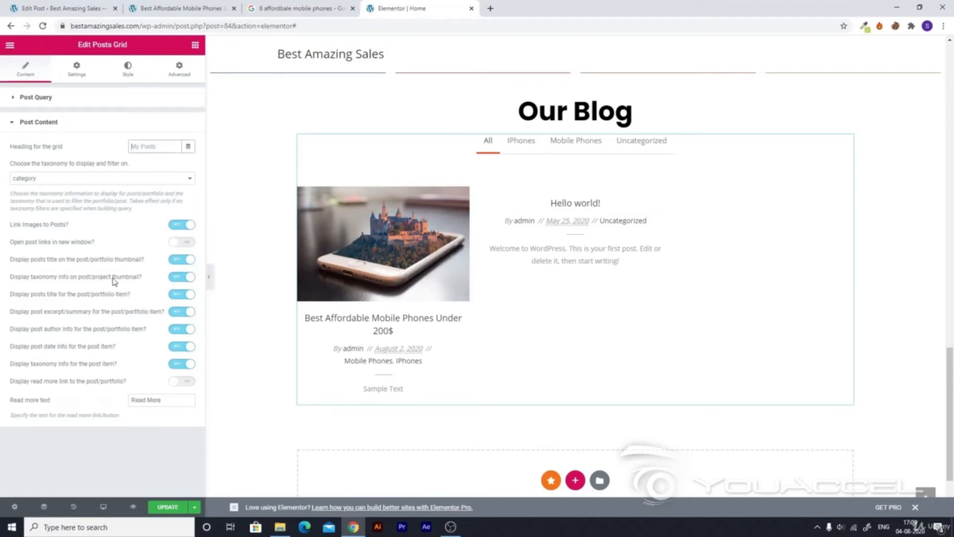
pyautogui.click(185, 280)
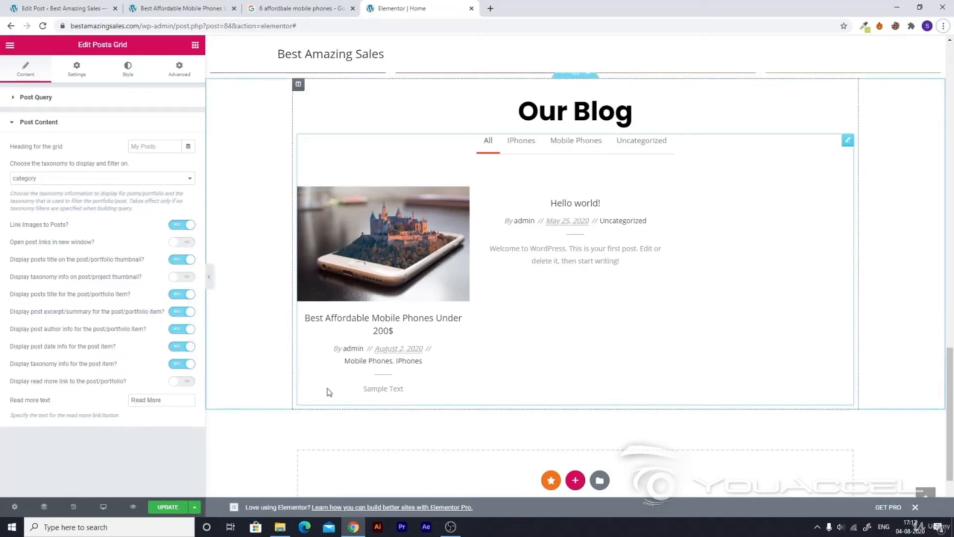
pyautogui.click(183, 312)
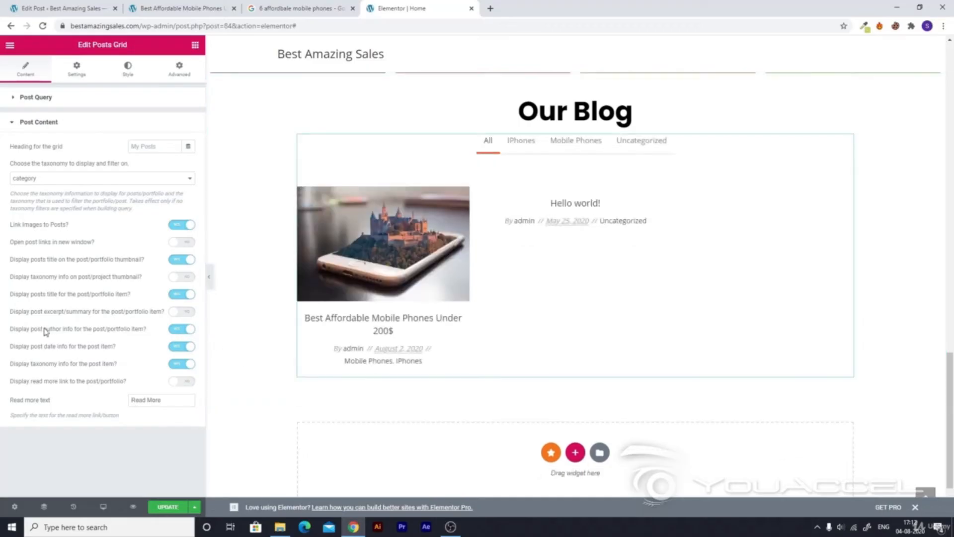
pyautogui.click(189, 330)
pyautogui.click(189, 347)
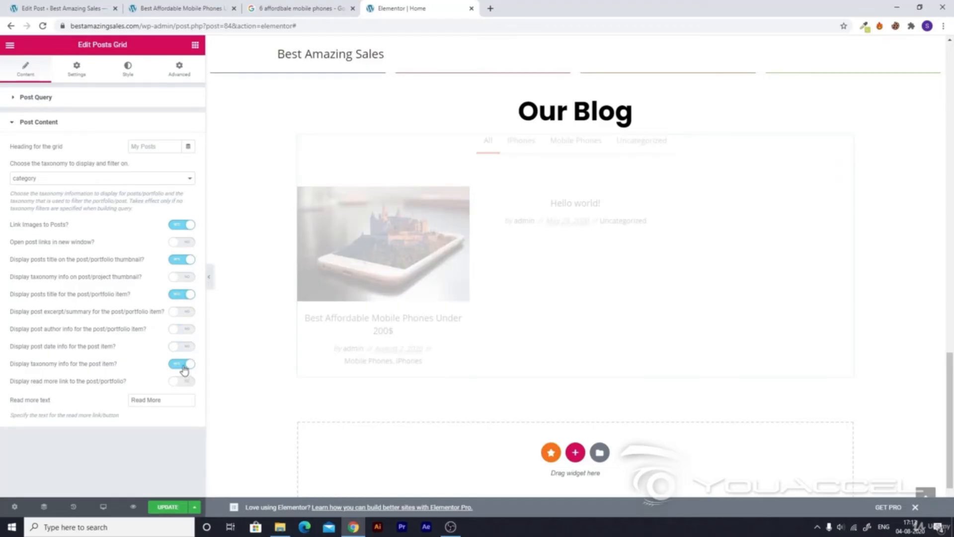
pyautogui.click(183, 365)
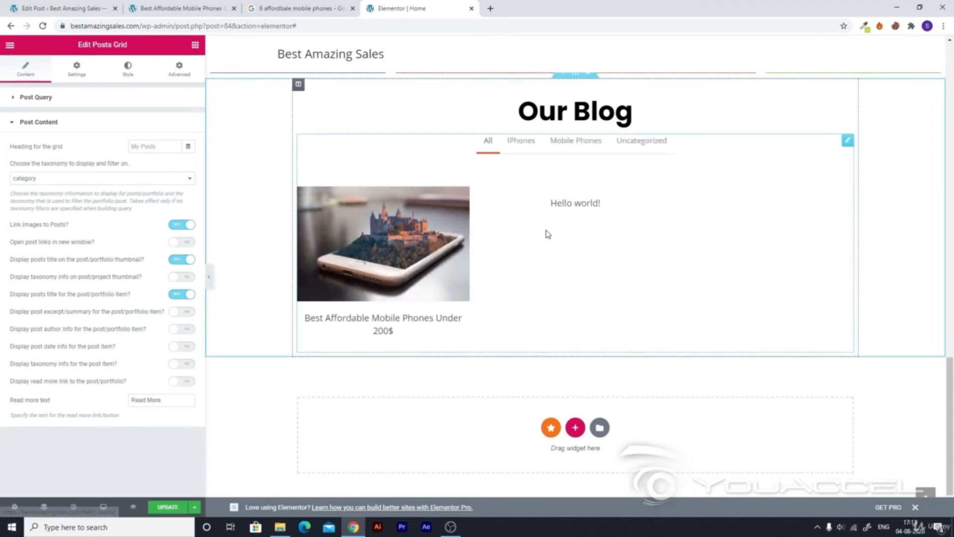
# Try out the category filters above the posts grid and turn off the grid's Filterable option
pyautogui.scroll(1, 535, 298)
pyautogui.click(529, 200)
pyautogui.click(587, 199)
pyautogui.click(644, 192)
pyautogui.click(492, 193)
pyautogui.click(519, 200)
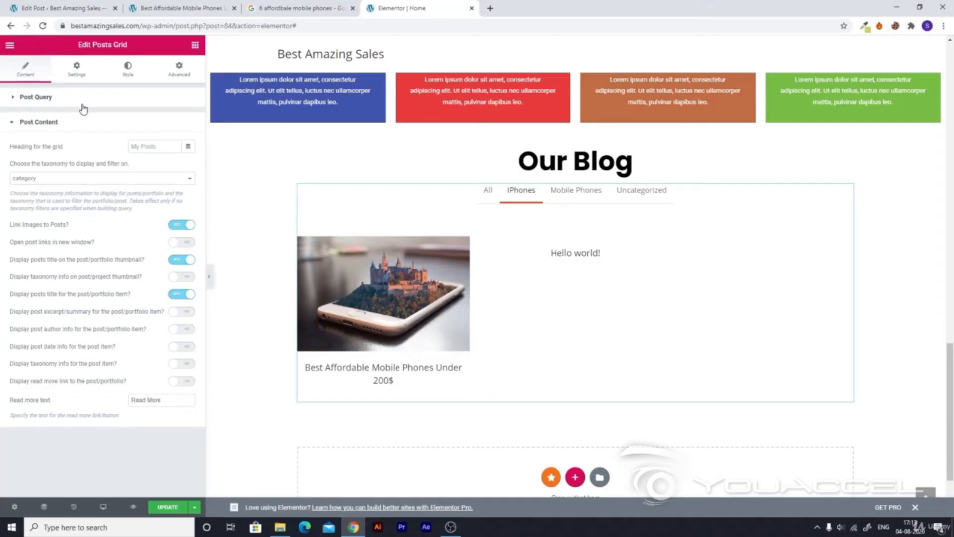
pyautogui.click(76, 74)
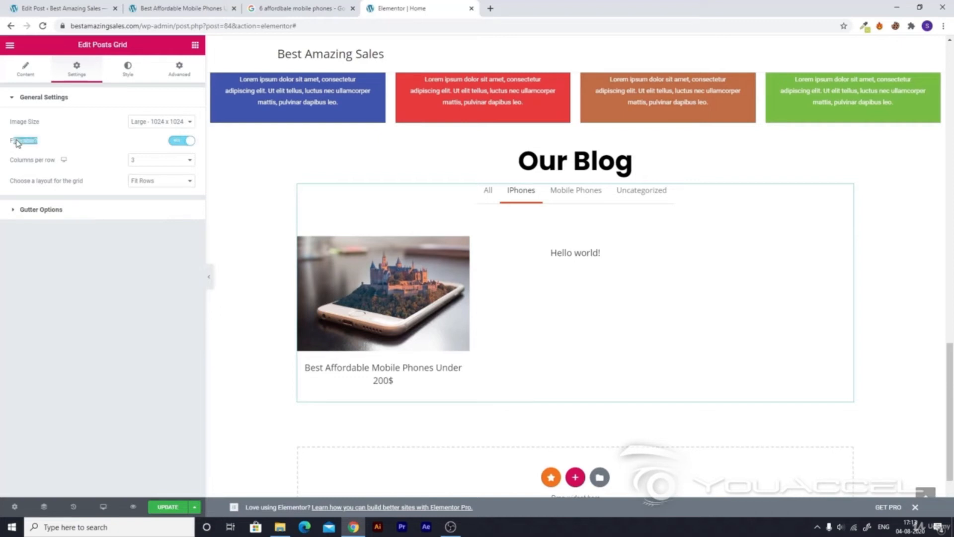
pyautogui.click(188, 142)
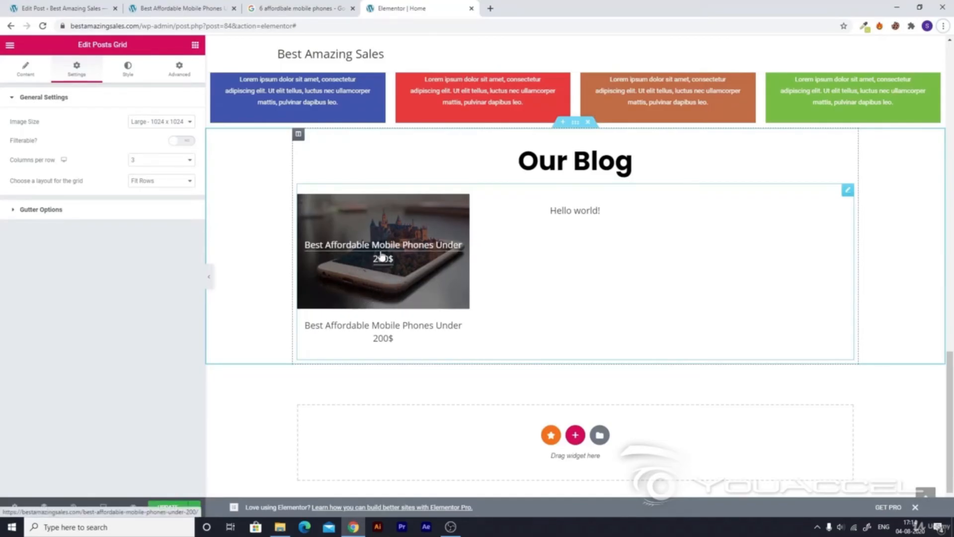
# Turn off displaying the post title on the posts grid's thumbnails
pyautogui.click(26, 70)
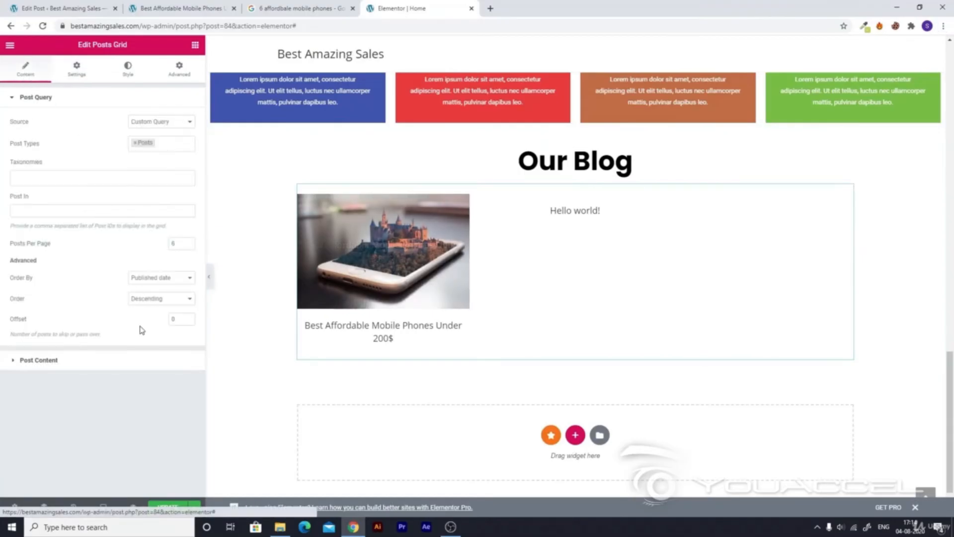
pyautogui.click(28, 359)
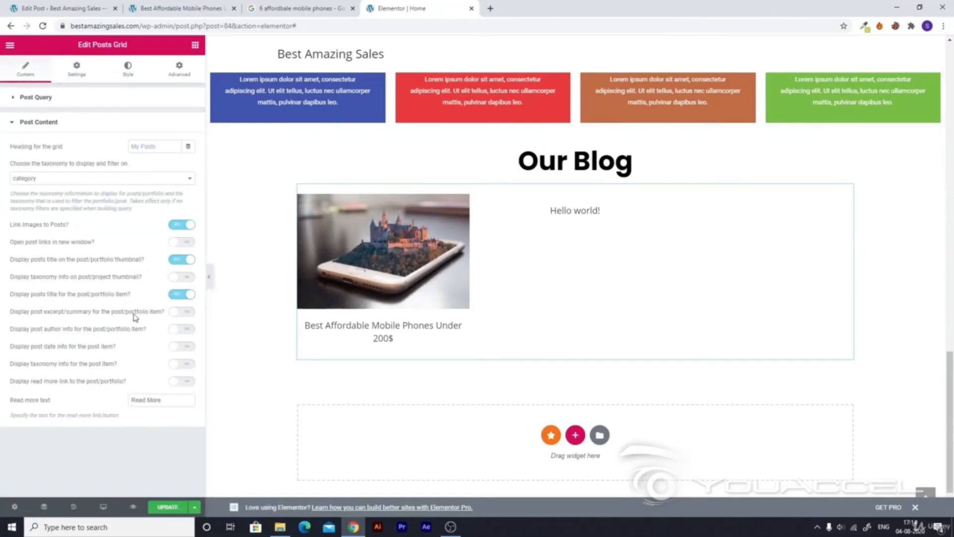
pyautogui.click(190, 263)
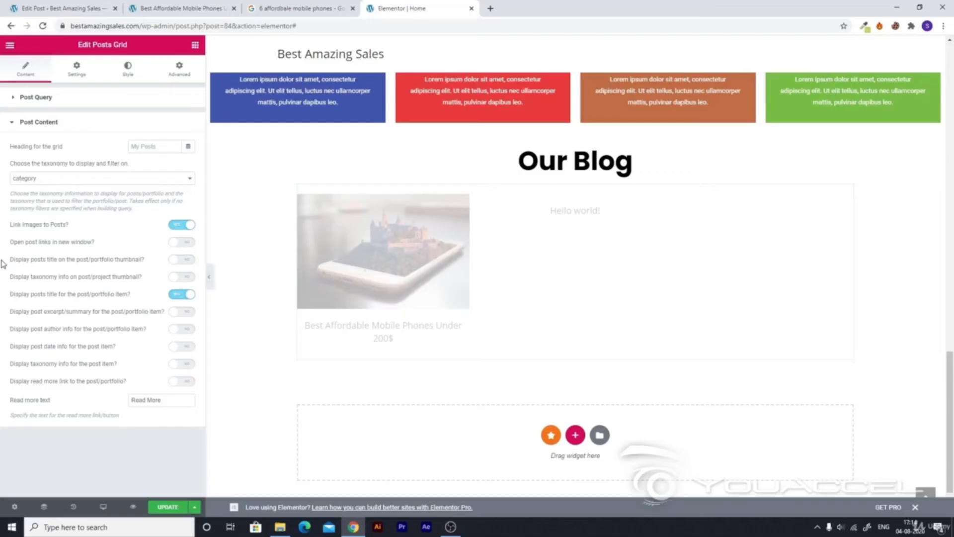
pyautogui.moveTo(13, 263); pyautogui.dragTo(144, 263)
pyautogui.click(144, 263)
pyautogui.click(187, 265)
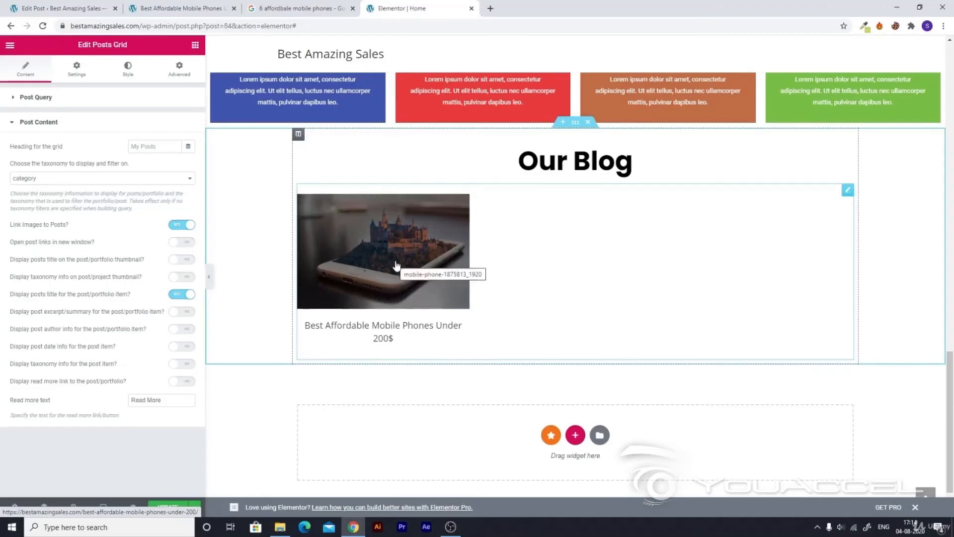
# Set the grid item entry title color to black and its hover color to light blue
pyautogui.click(127, 68)
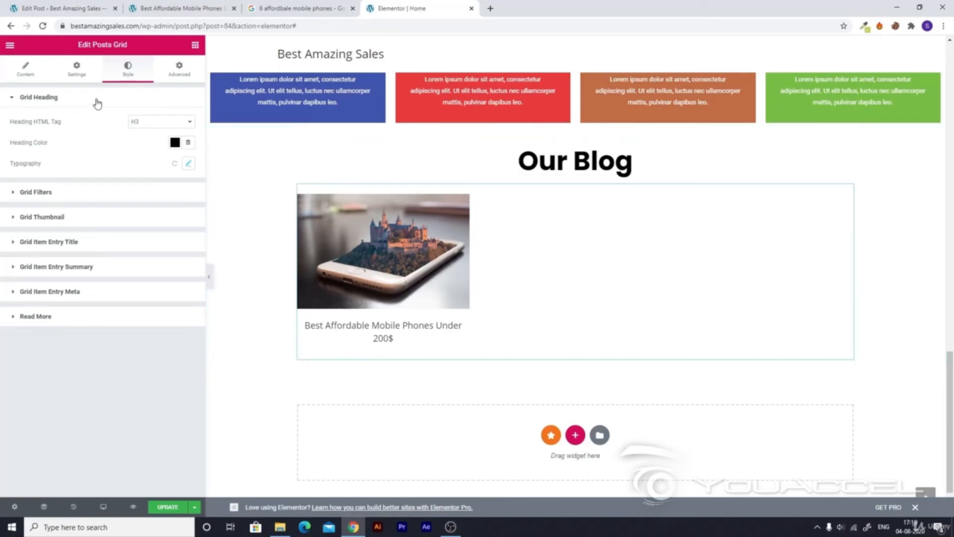
pyautogui.click(18, 243)
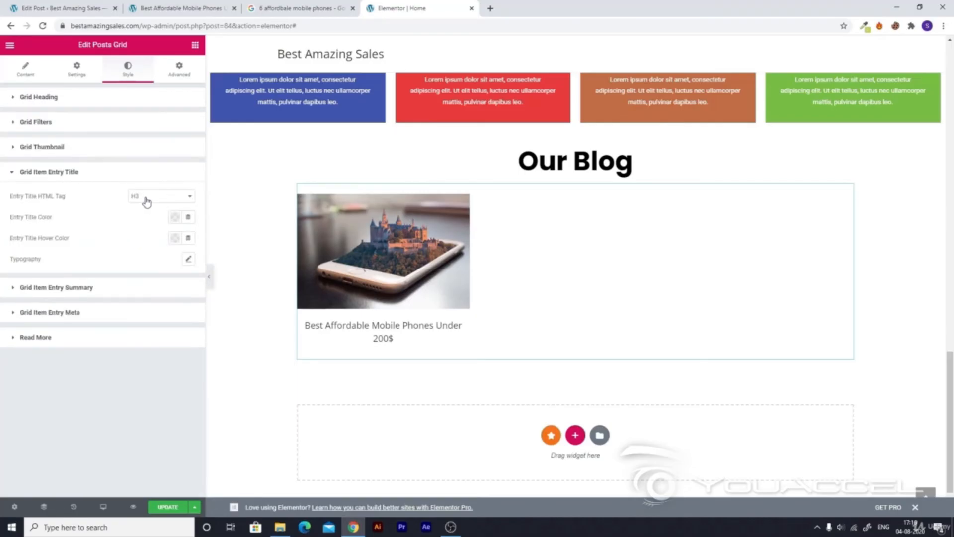
pyautogui.click(175, 222)
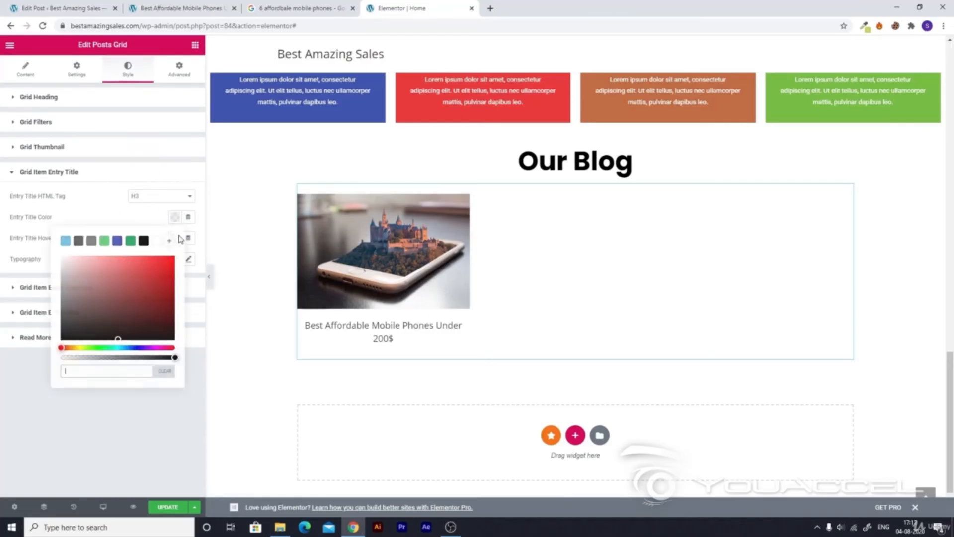
pyautogui.click(143, 240)
pyautogui.click(118, 219)
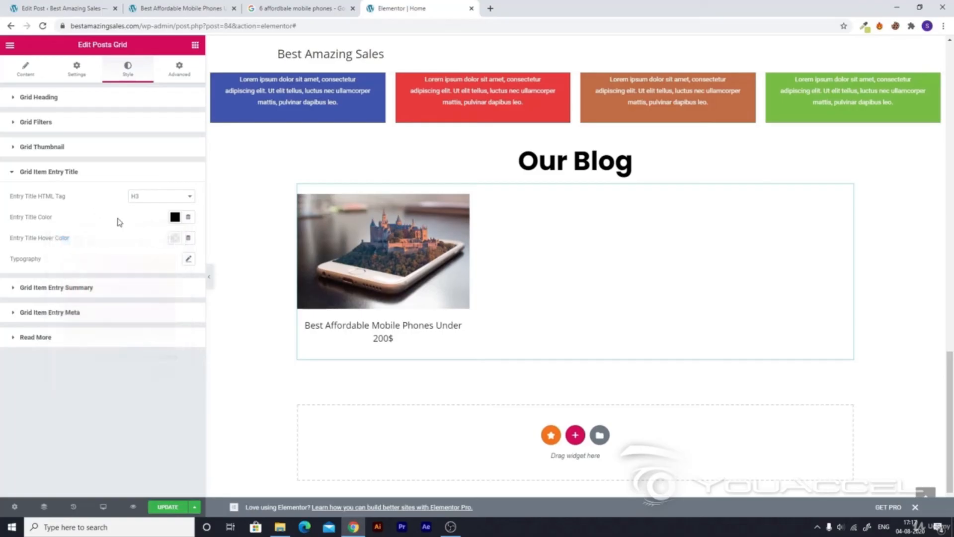
pyautogui.click(174, 240)
pyautogui.click(65, 261)
pyautogui.click(196, 273)
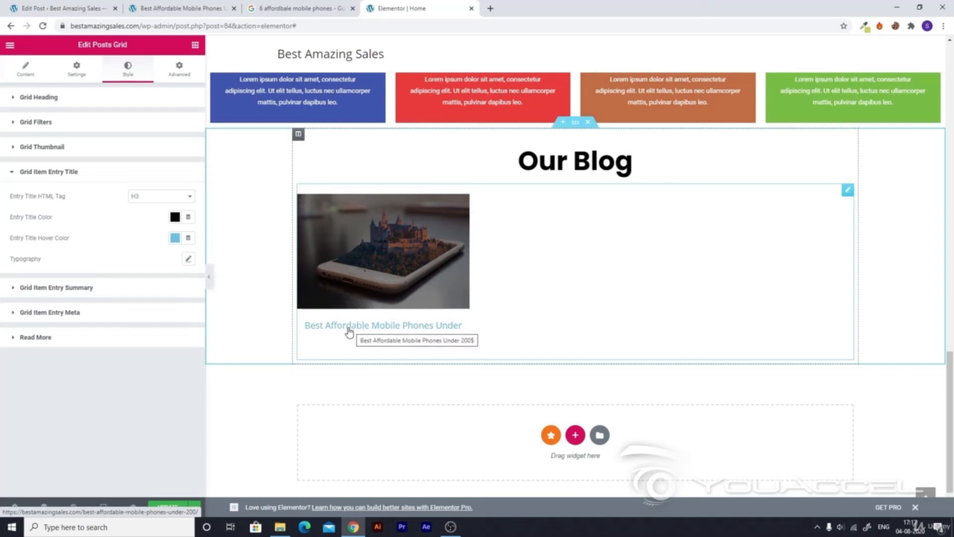
# Set the entry title typography to Poppins, size 23 px and weight 500, and update the page
pyautogui.click(188, 262)
pyautogui.click(164, 286)
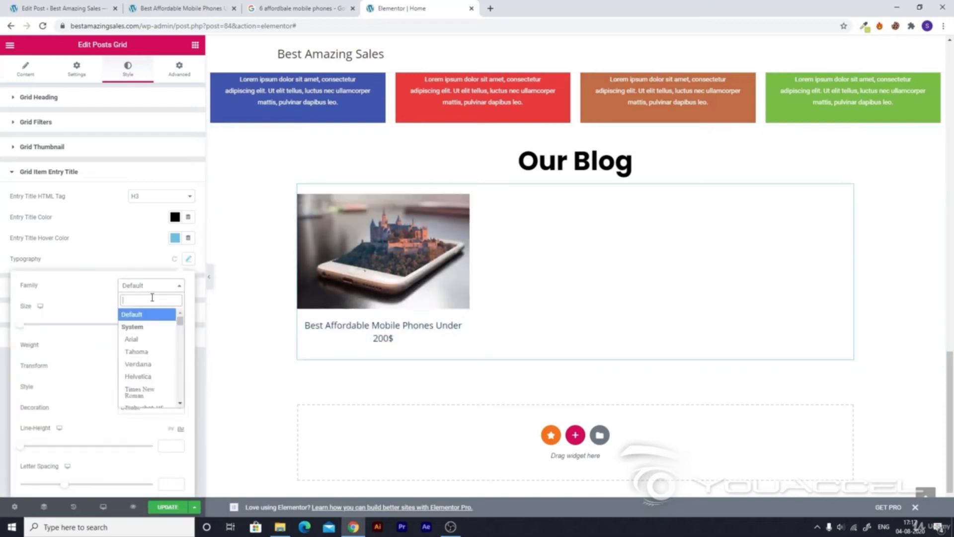
pyautogui.write('pop')
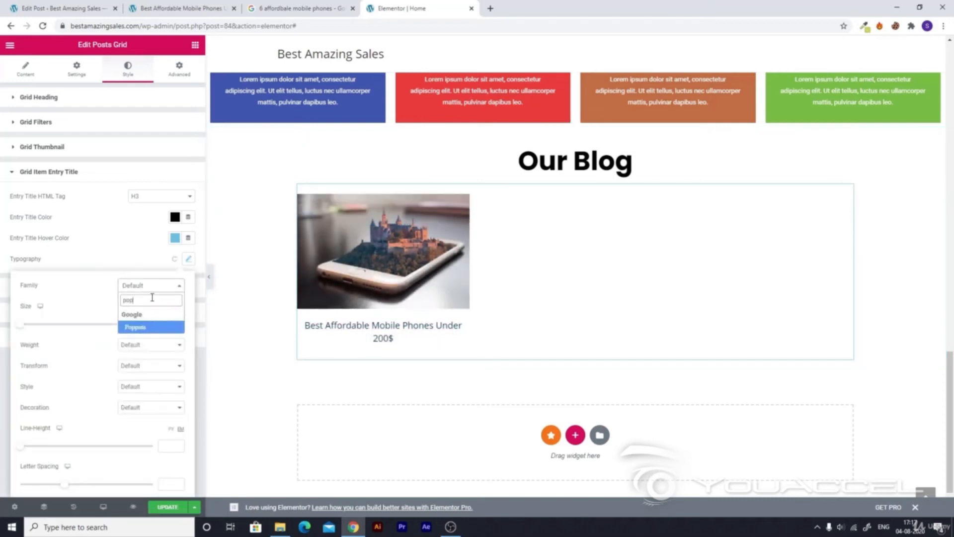
pyautogui.click(153, 329)
pyautogui.moveTo(21, 327)
pyautogui.mouseDown()
pyautogui.moveTo(66, 330)
pyautogui.moveTo(35, 324)
pyautogui.mouseUp()
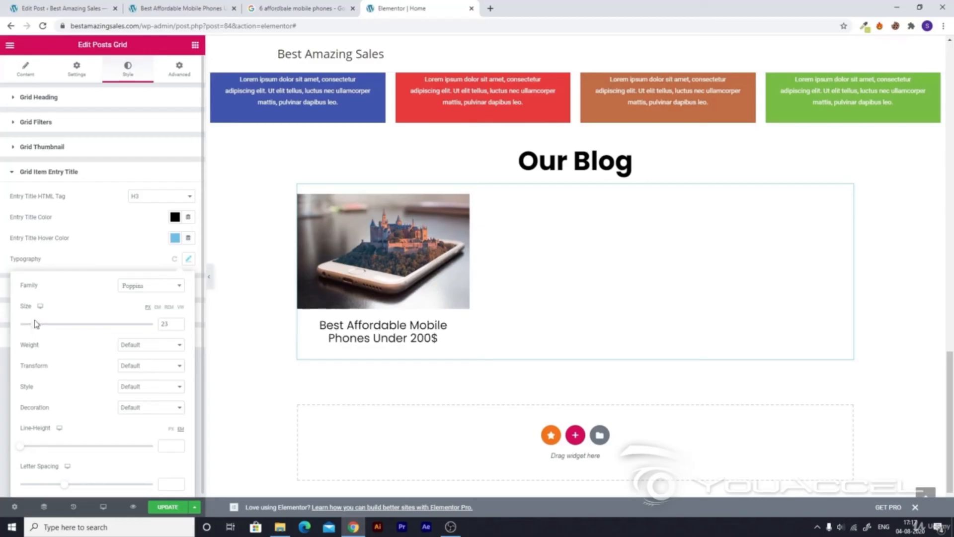
pyautogui.click(130, 347)
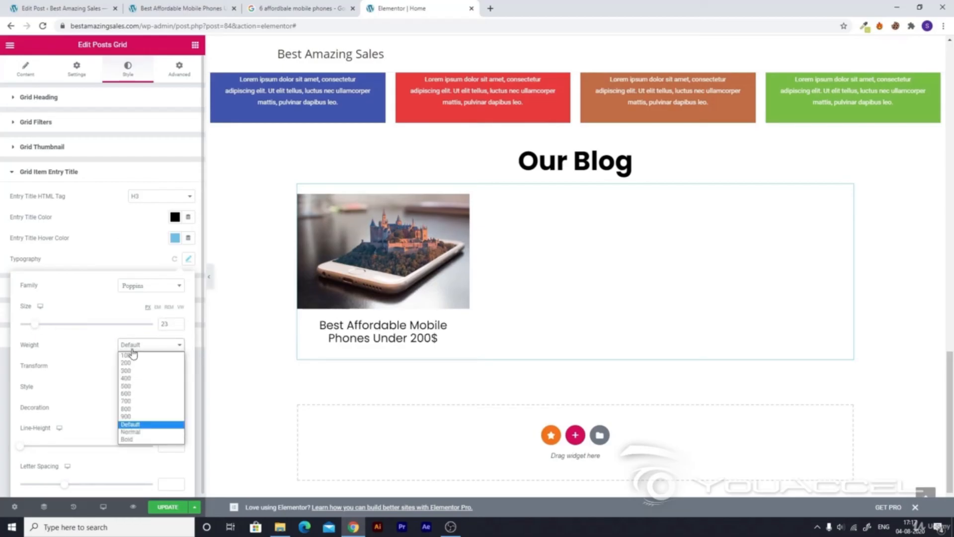
pyautogui.click(130, 386)
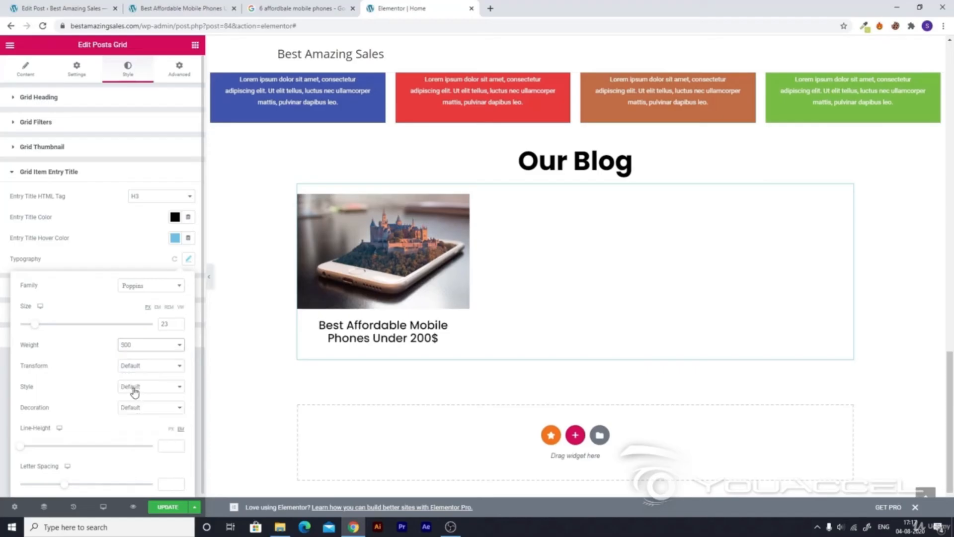
pyautogui.click(87, 248)
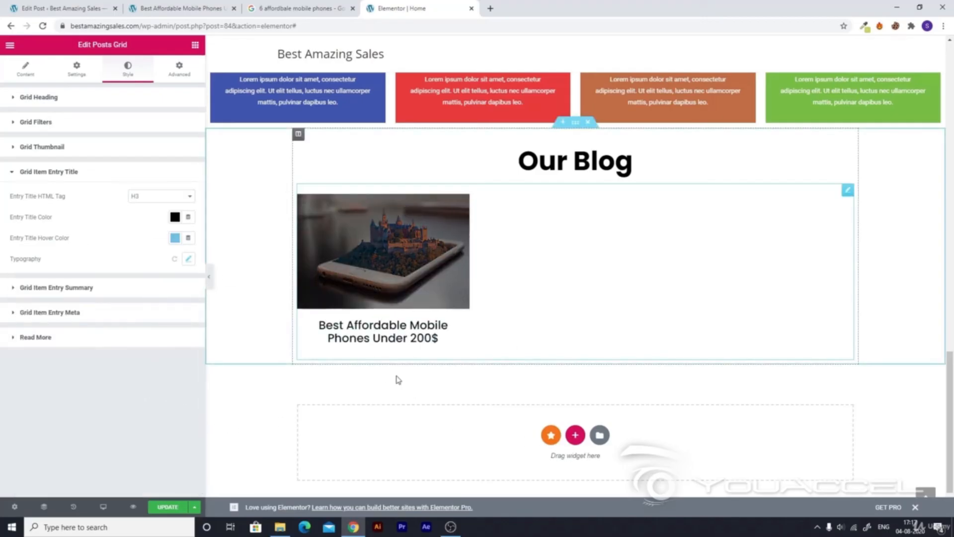
pyautogui.click(165, 507)
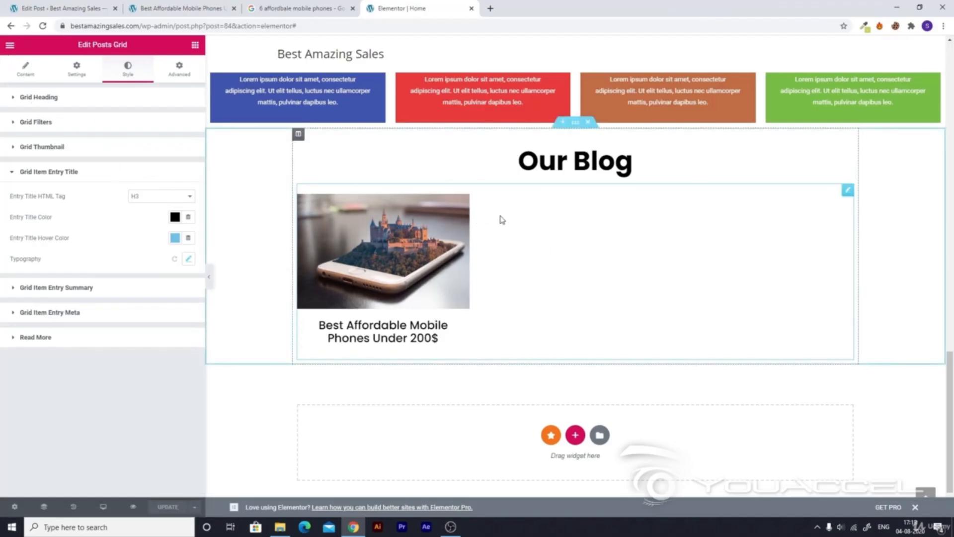
# Set the posts grid to 3 columns per row in its general settings
pyautogui.click(74, 69)
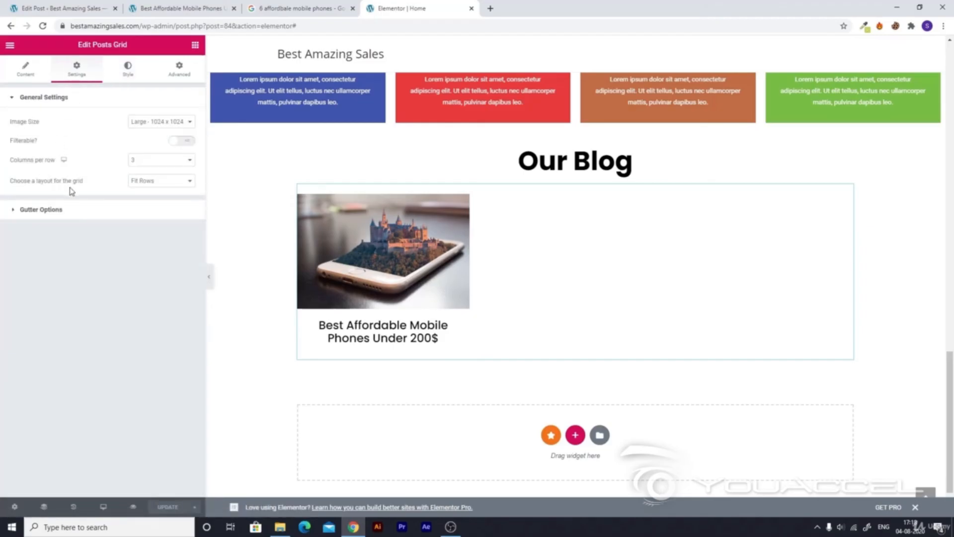
pyautogui.click(140, 162)
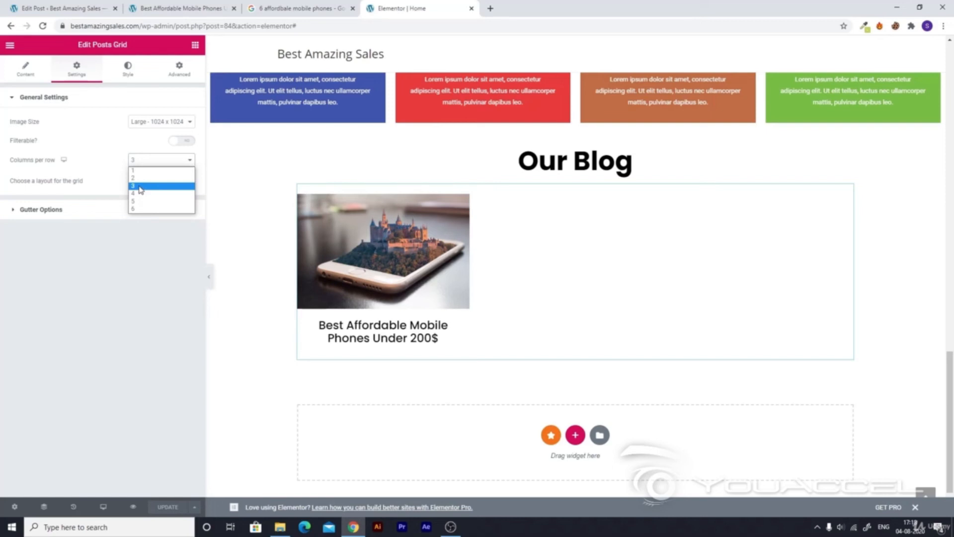
pyautogui.click(140, 190)
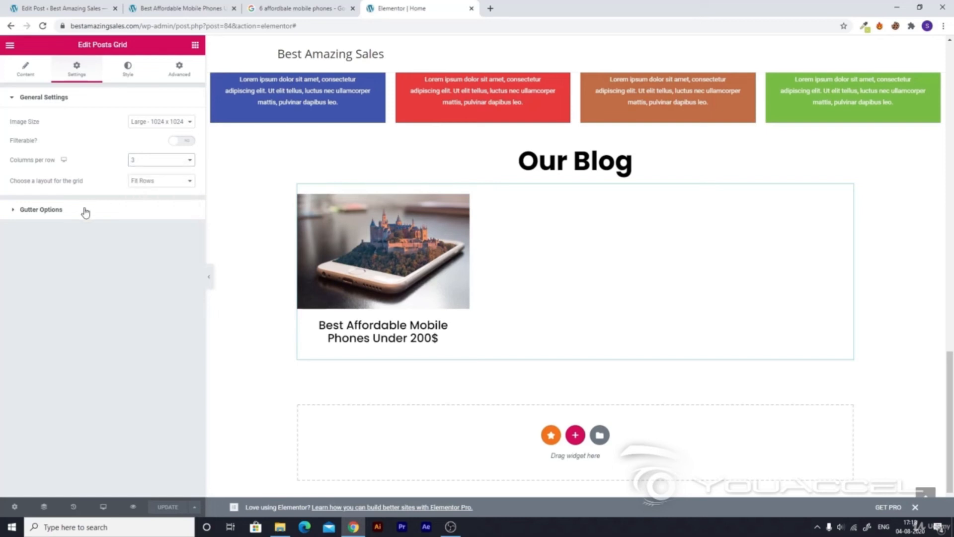
pyautogui.click(86, 213)
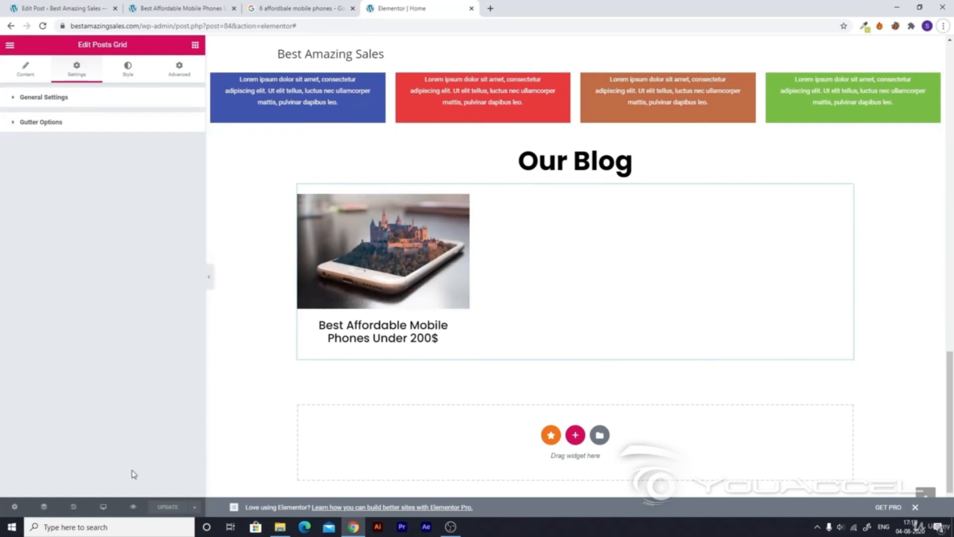
# Preview the home page's "Our Blog" section in the mobile layout
pyautogui.click(106, 504)
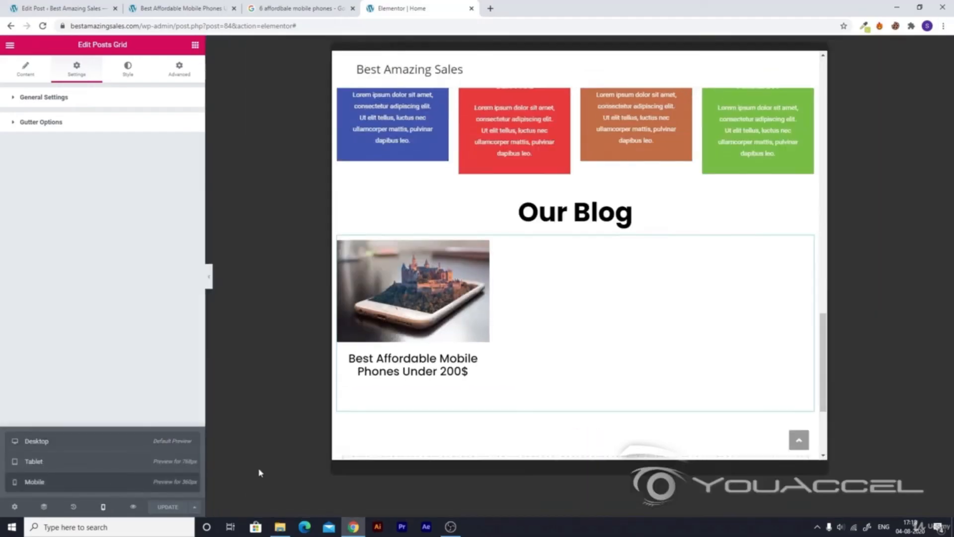
pyautogui.scroll(-20, 546, 218)
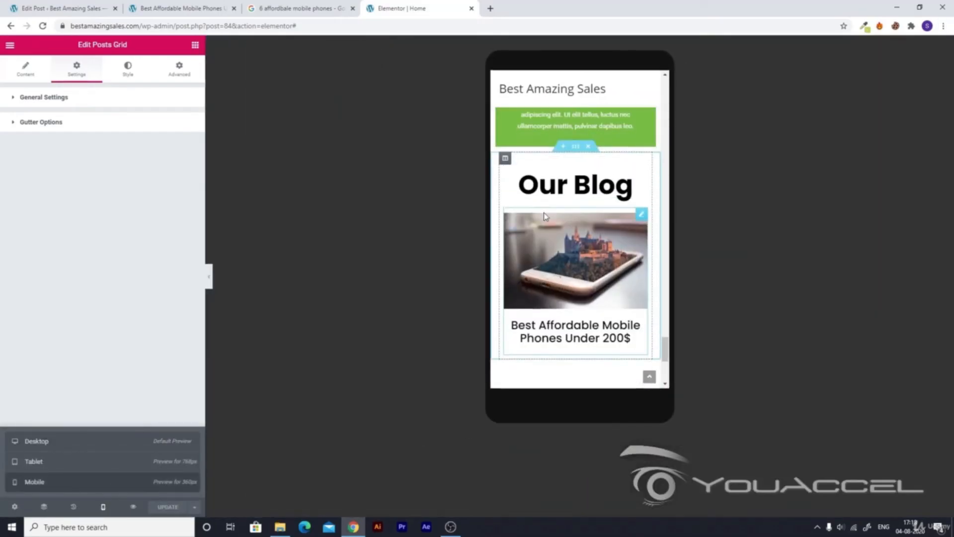
pyautogui.scroll(-1, 544, 216)
pyautogui.scroll(1, 580, 262)
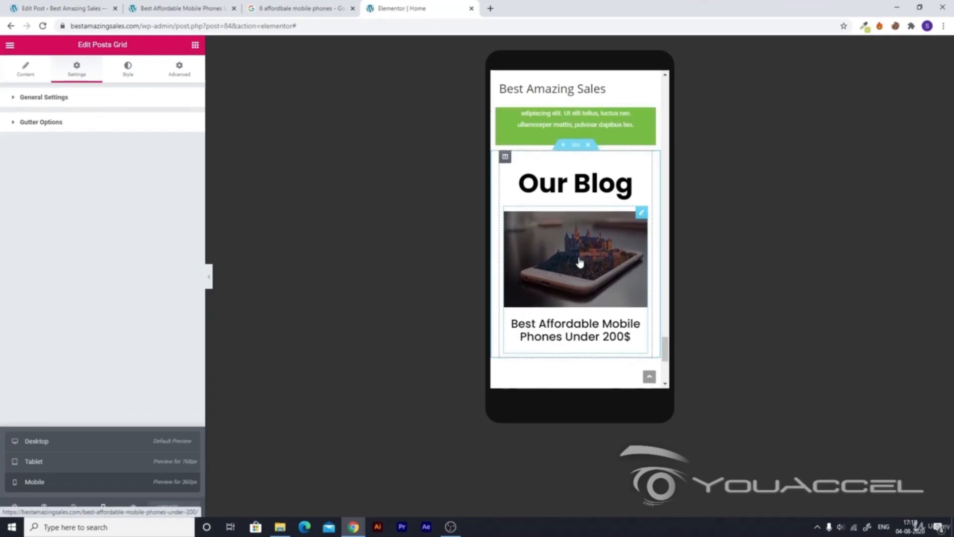
# Update the page with the "Our Blog" heading's mobile font size set to 40 px, and return to the desktop preview
pyautogui.click(577, 184)
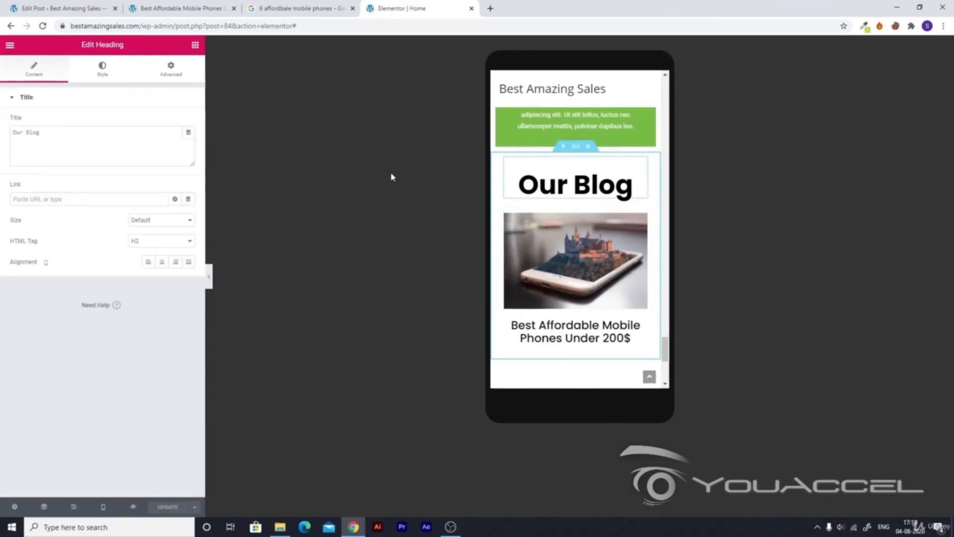
pyautogui.click(102, 69)
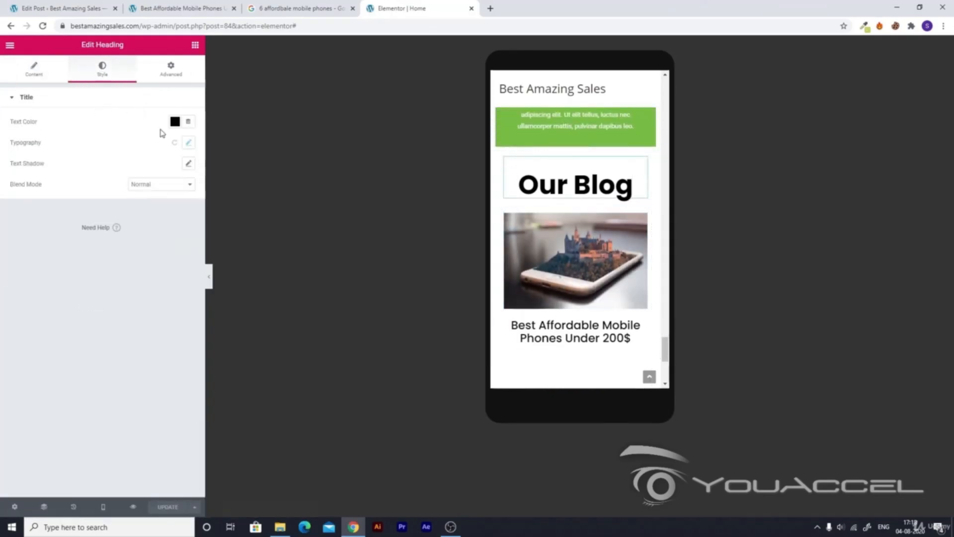
pyautogui.click(187, 142)
pyautogui.click(23, 210)
pyautogui.moveTo(24, 215); pyautogui.dragTo(46, 217)
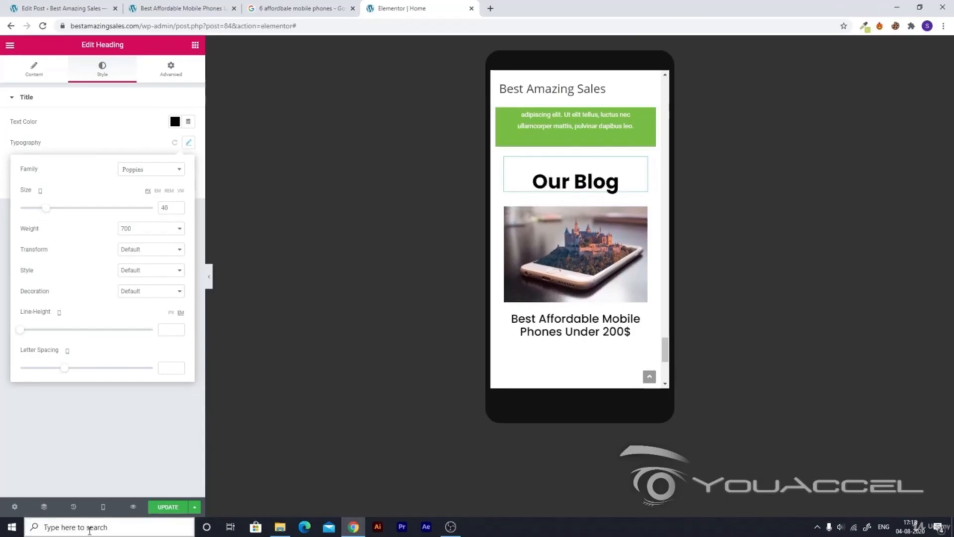
pyautogui.click(166, 507)
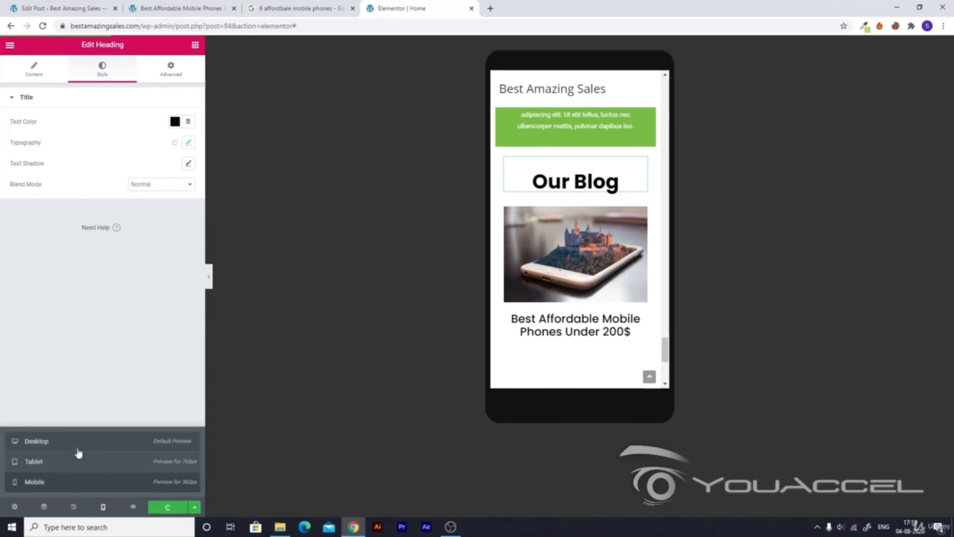
pyautogui.click(78, 449)
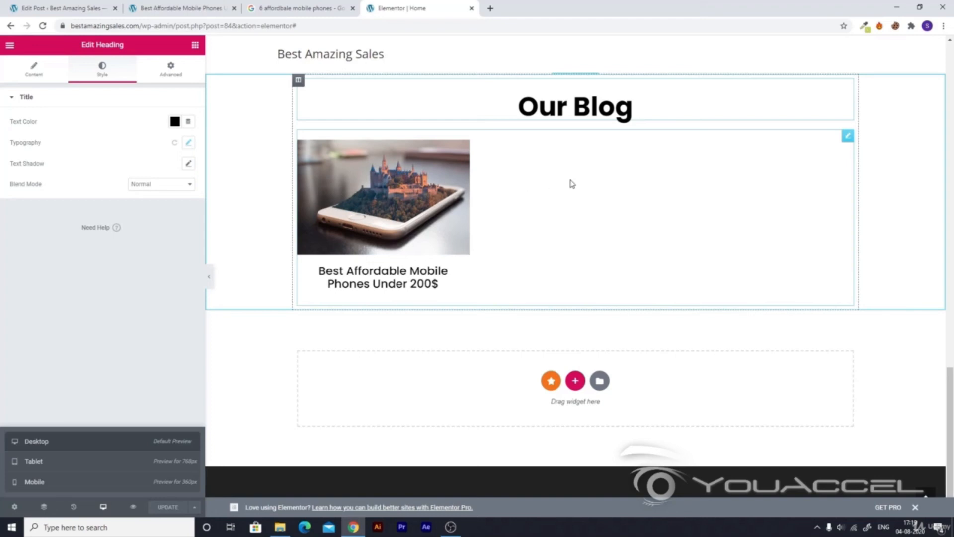
# Open the list of all posts in the WordPress dashboard and move the "Hello world!" post to the trash
pyautogui.click(132, 3)
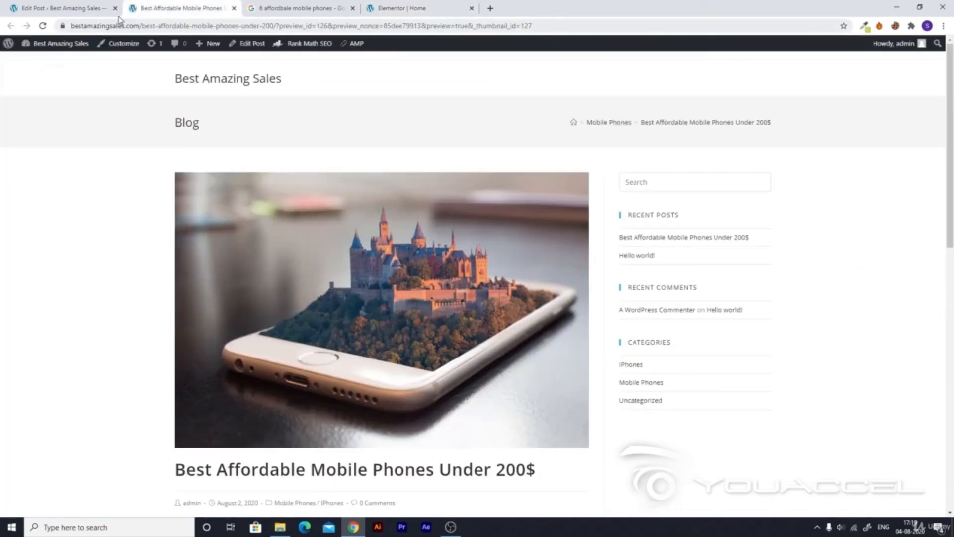
pyautogui.click(45, 3)
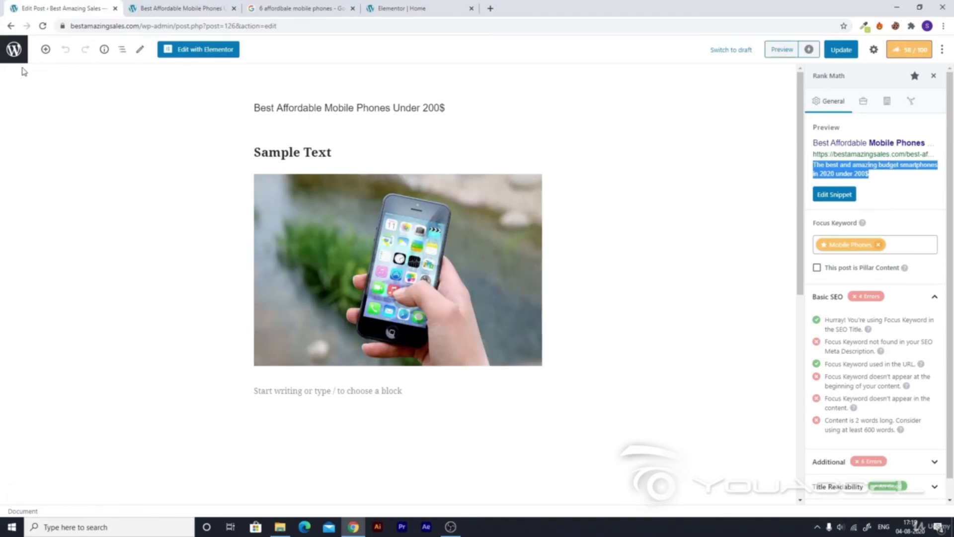
pyautogui.click(11, 47)
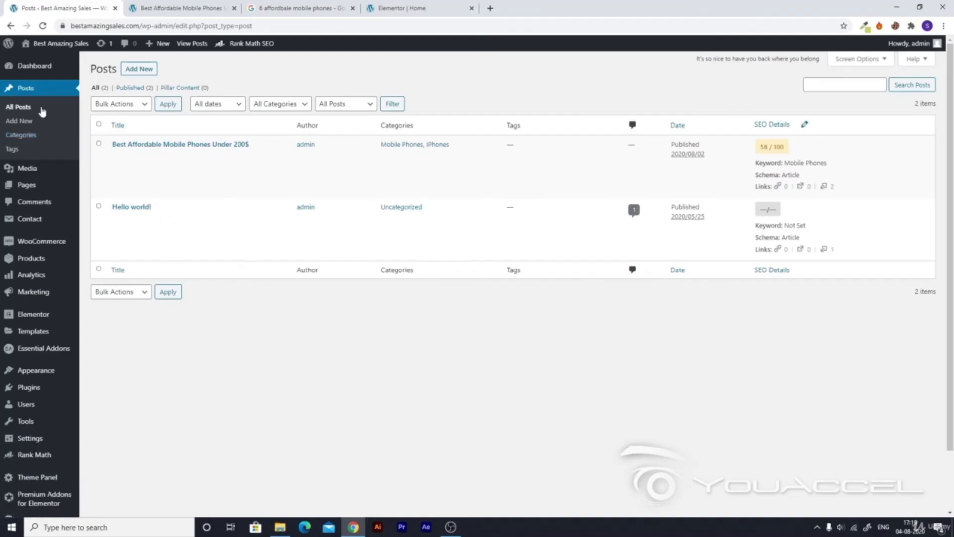
pyautogui.click(99, 208)
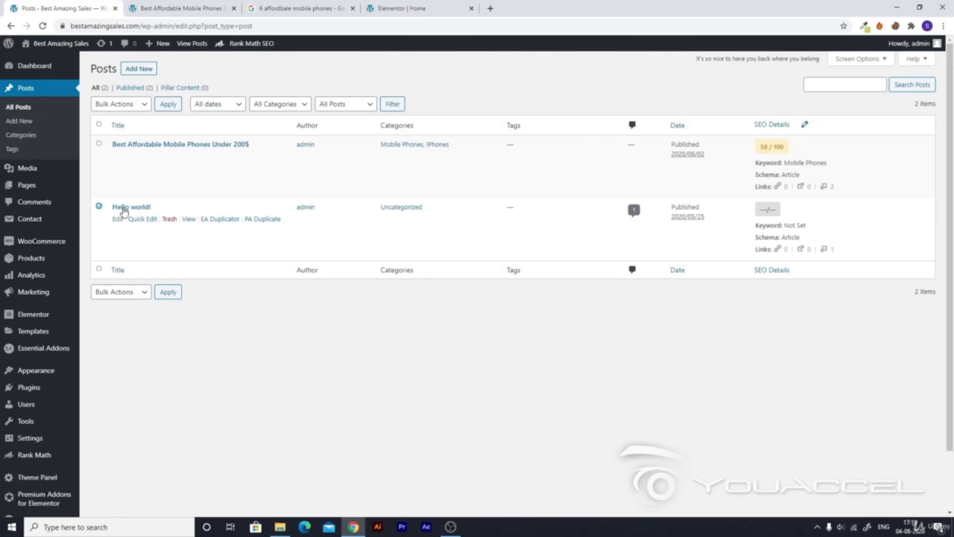
pyautogui.click(169, 220)
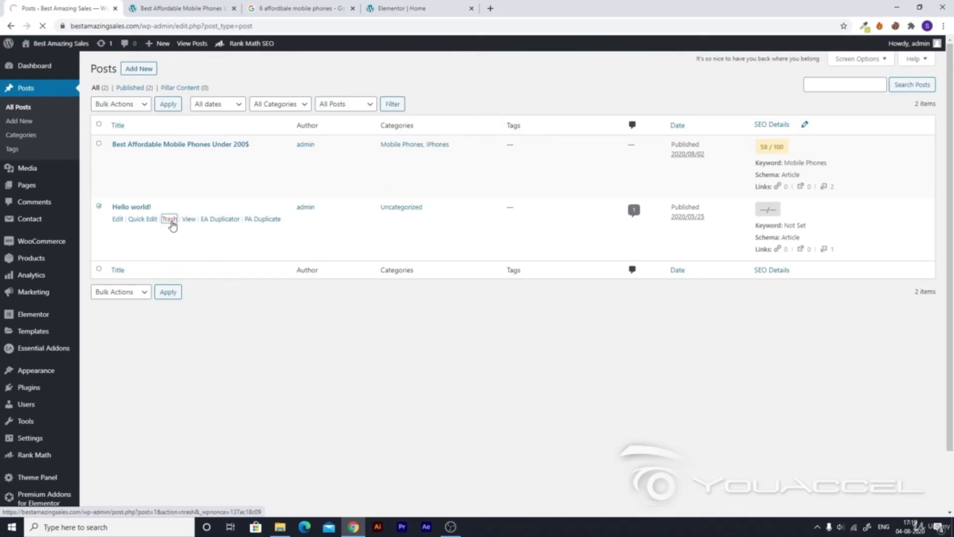
pyautogui.click(171, 222)
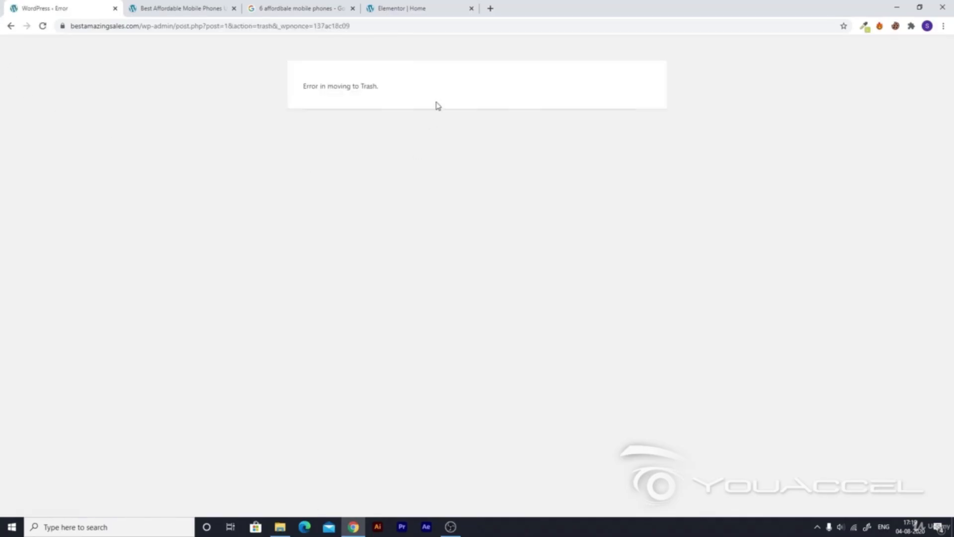
pyautogui.moveTo(417, 97); pyautogui.dragTo(308, 83)
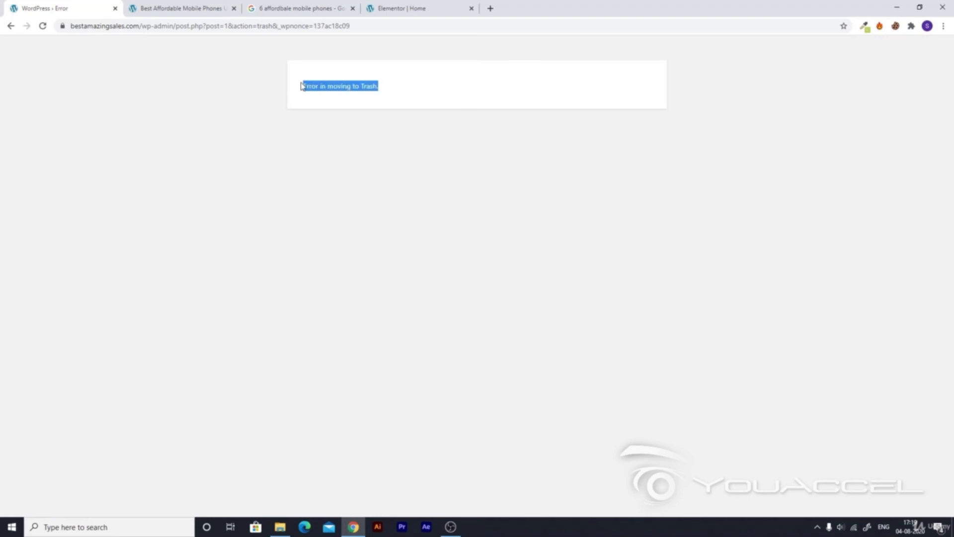
pyautogui.click(302, 86)
pyautogui.click(10, 26)
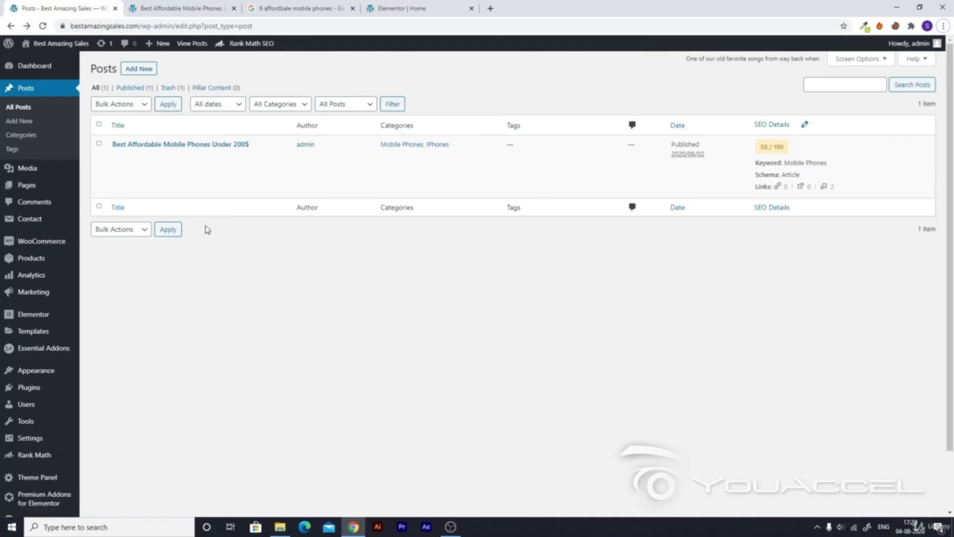
# Permanently delete the "Hello world!" post from the posts trash
pyautogui.click(169, 88)
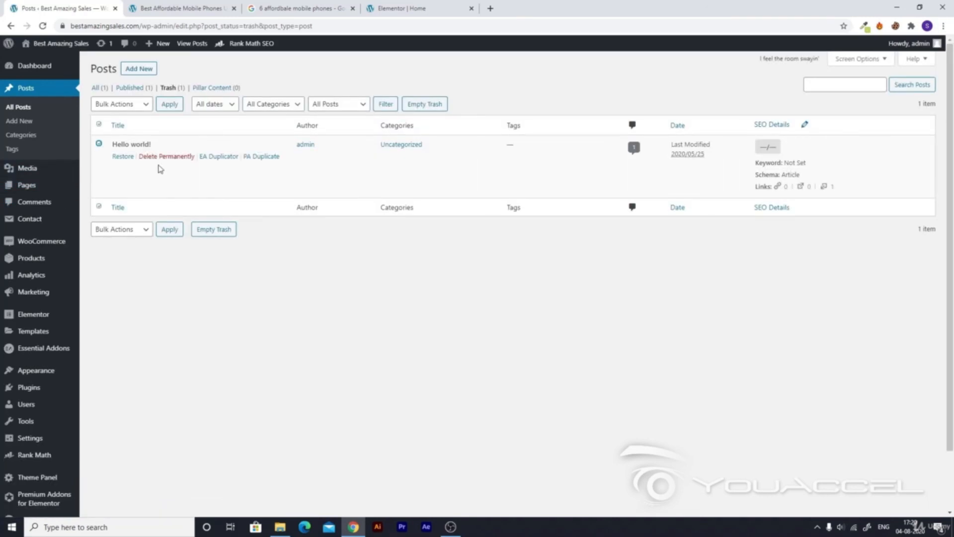
pyautogui.click(167, 160)
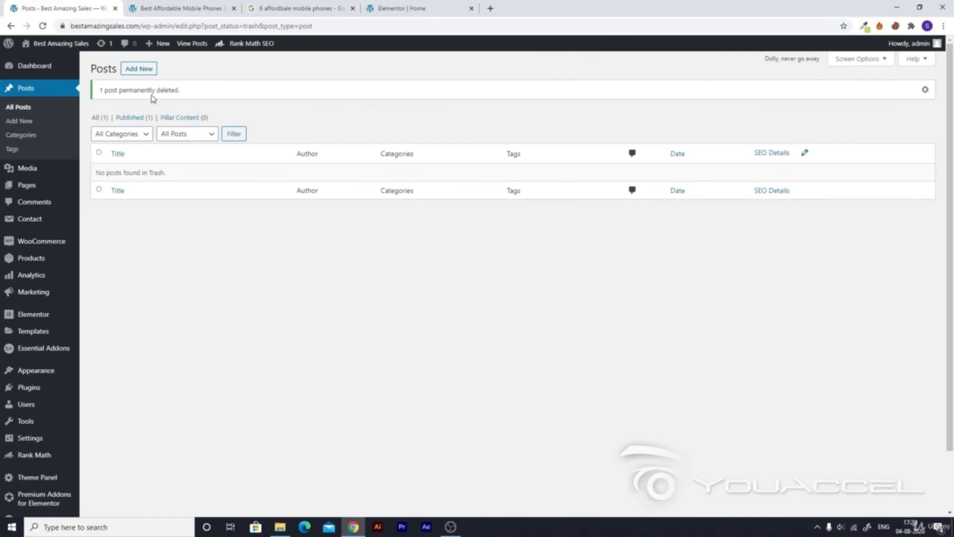
pyautogui.moveTo(183, 97); pyautogui.dragTo(110, 100)
pyautogui.click(103, 98)
# Return to the Elementor home page and review its full desktop layout from the hero banner to the "Our Blog" section
pyautogui.click(403, 8)
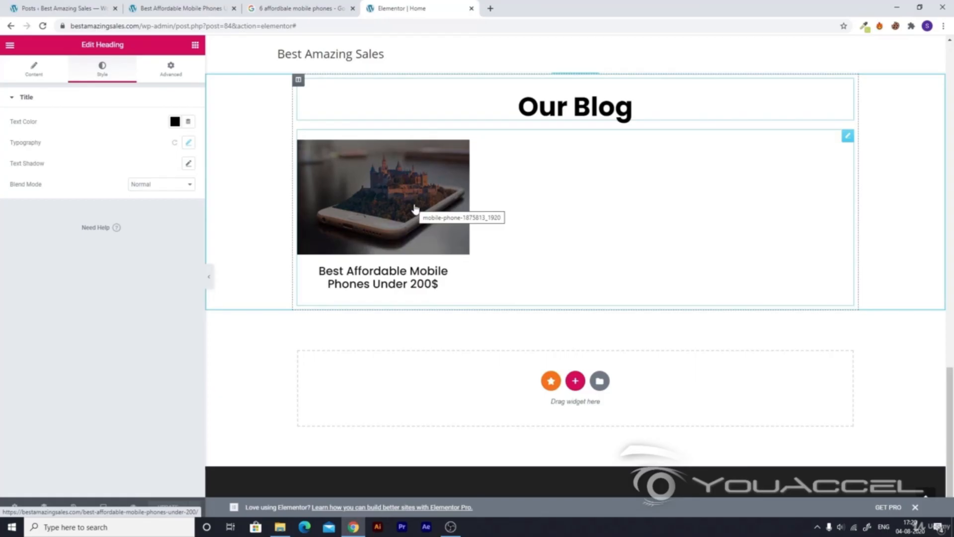
pyautogui.scroll(5, 414, 211)
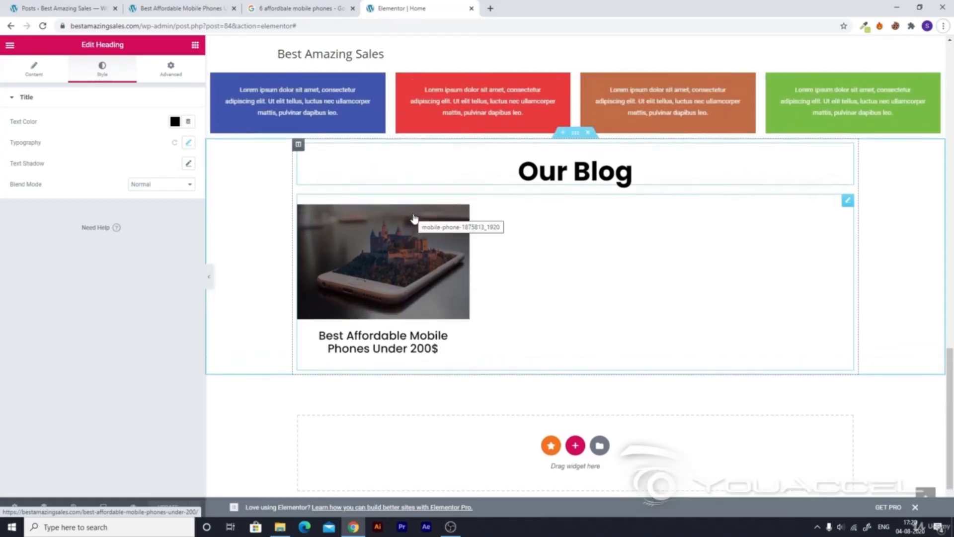
pyautogui.scroll(14, 413, 218)
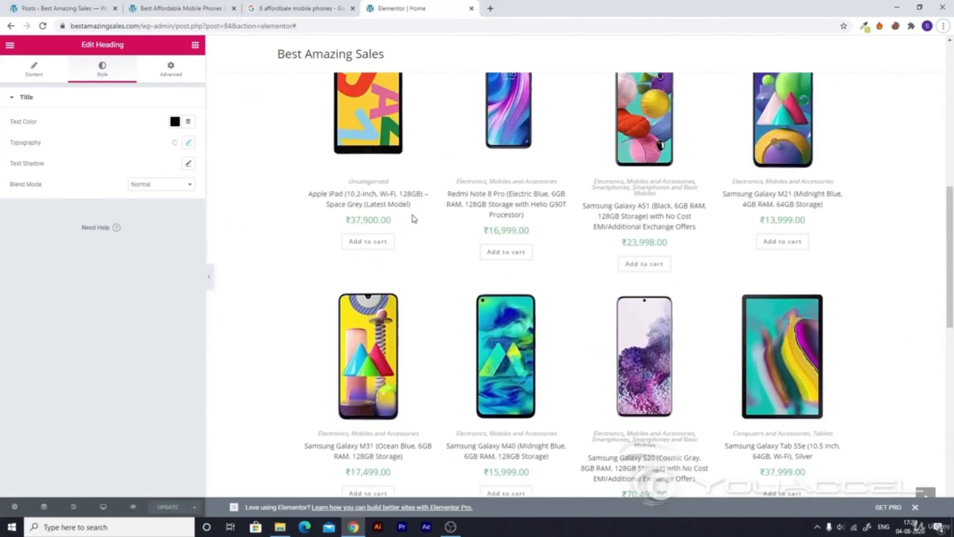
pyautogui.scroll(5, 412, 218)
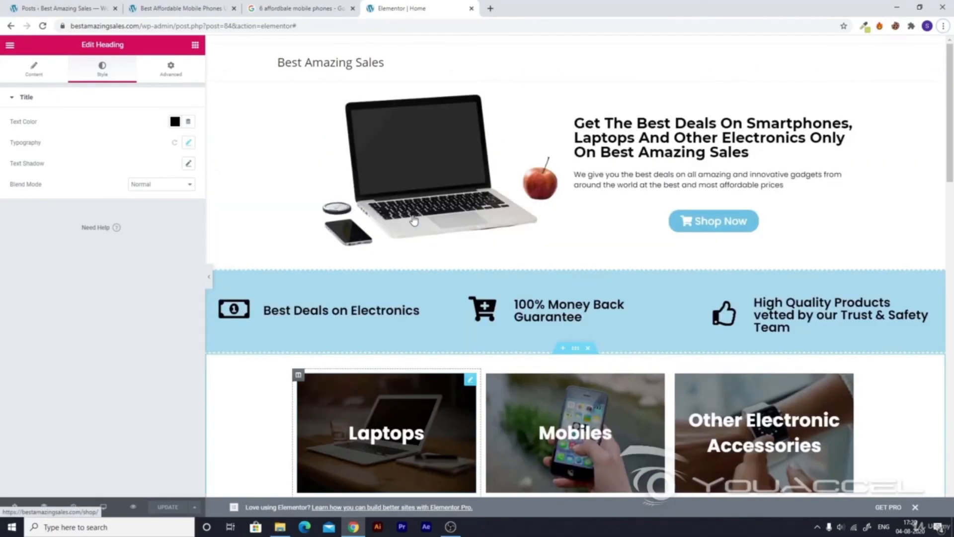
pyautogui.scroll(-4, 413, 220)
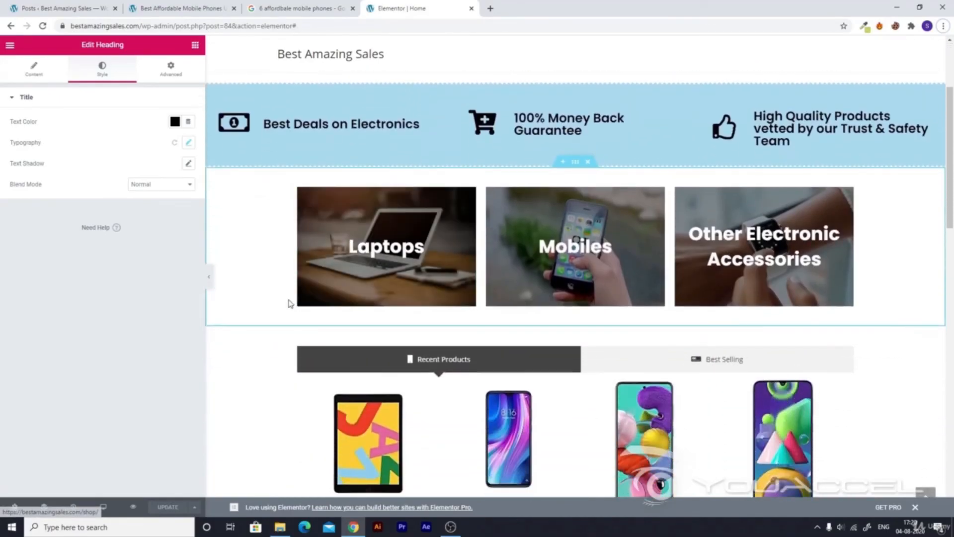
pyautogui.scroll(-5, 289, 304)
pyautogui.scroll(-6, 289, 308)
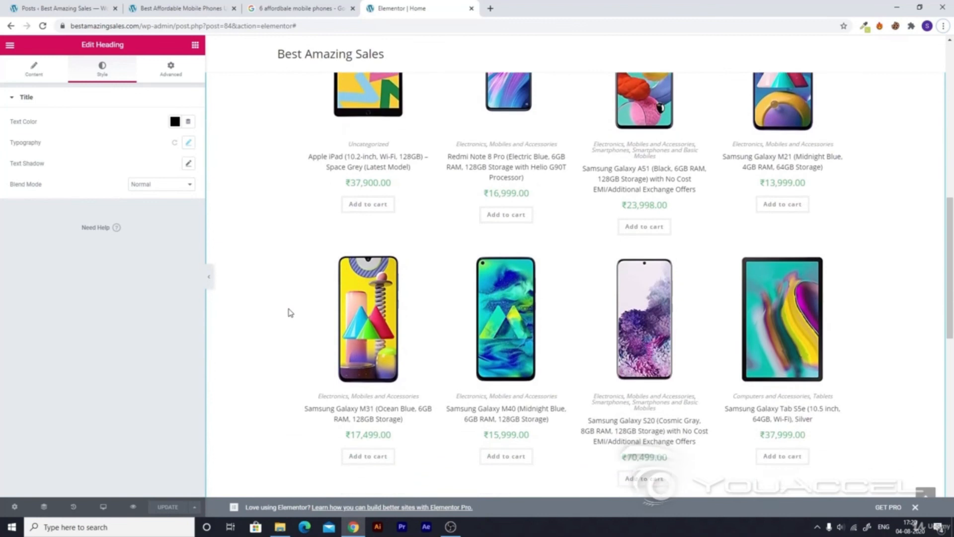
pyautogui.scroll(-8, 290, 312)
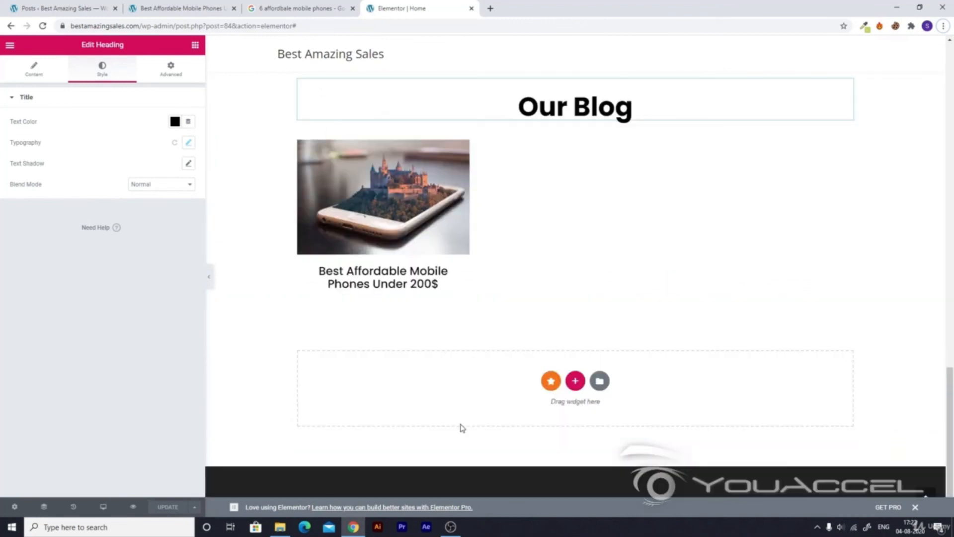